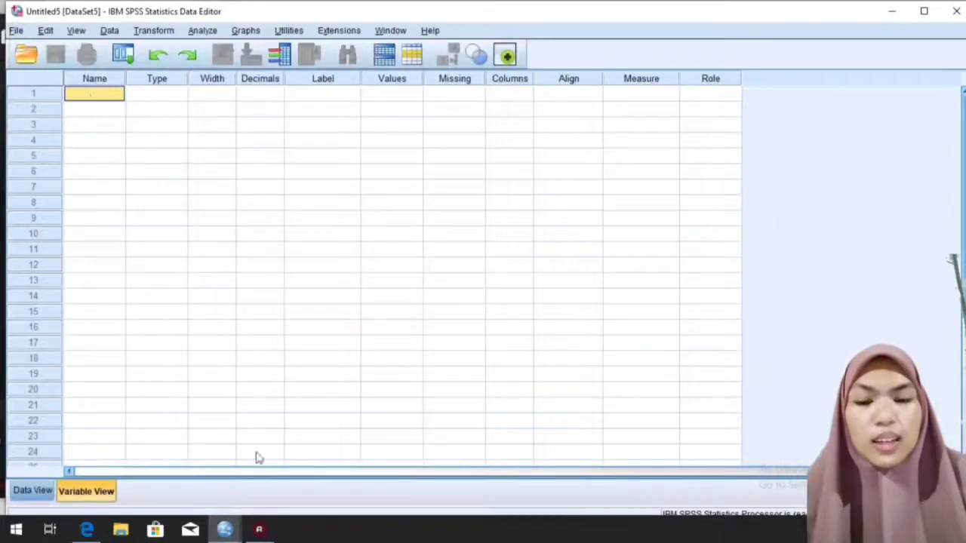
Check the 2020 business-sector growth chart in the PDF, and define the first SPSS variable as Lapangan_usaha_2020
left_click(86, 530)
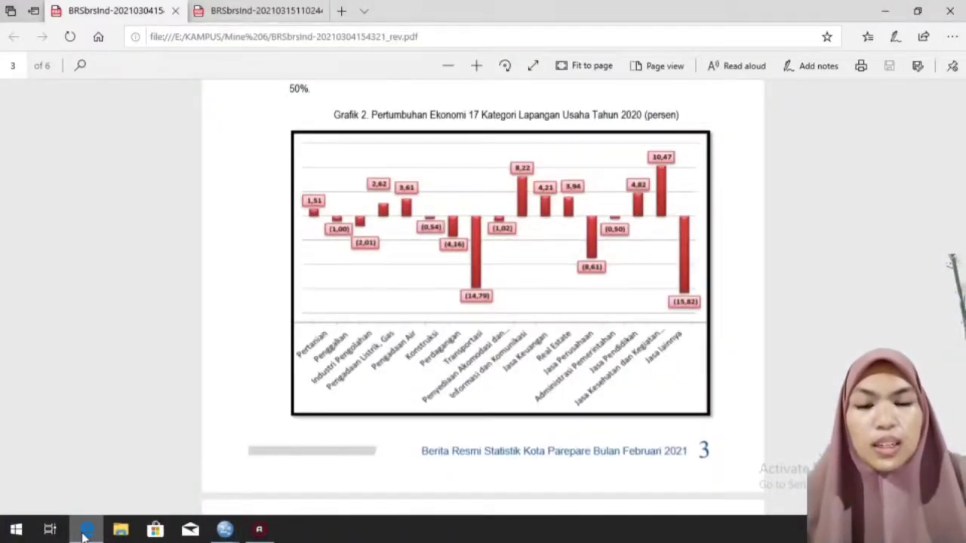
key("alt+Tab")
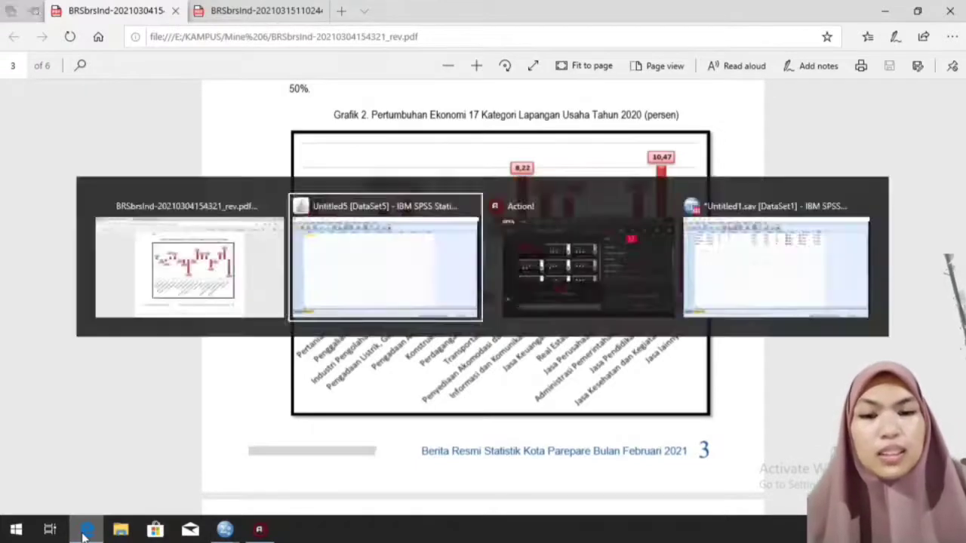
type("Lapa")
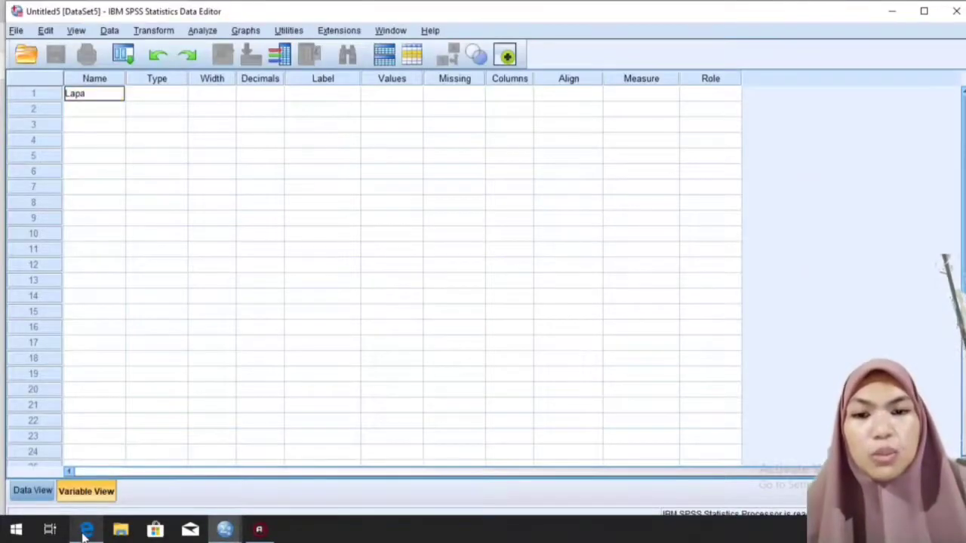
type("ngan_u")
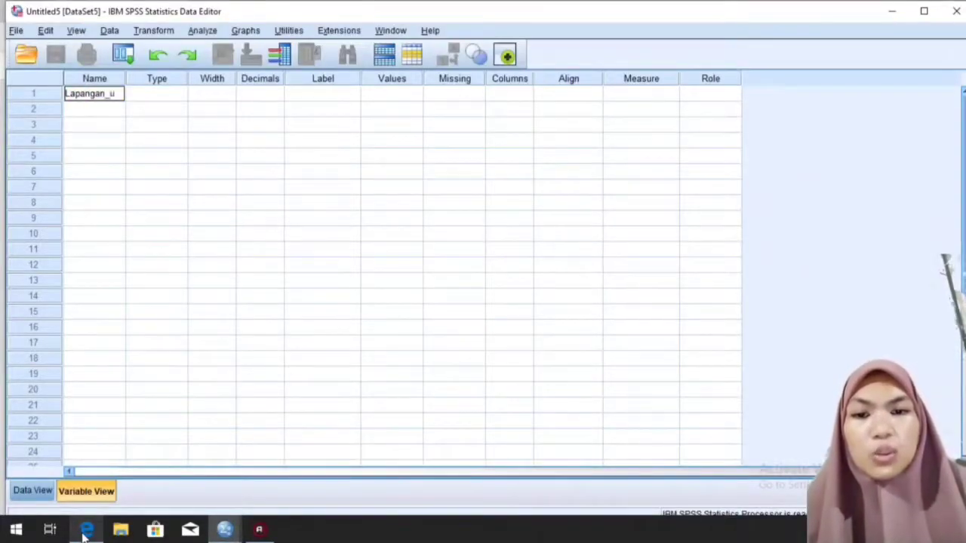
type("saha")
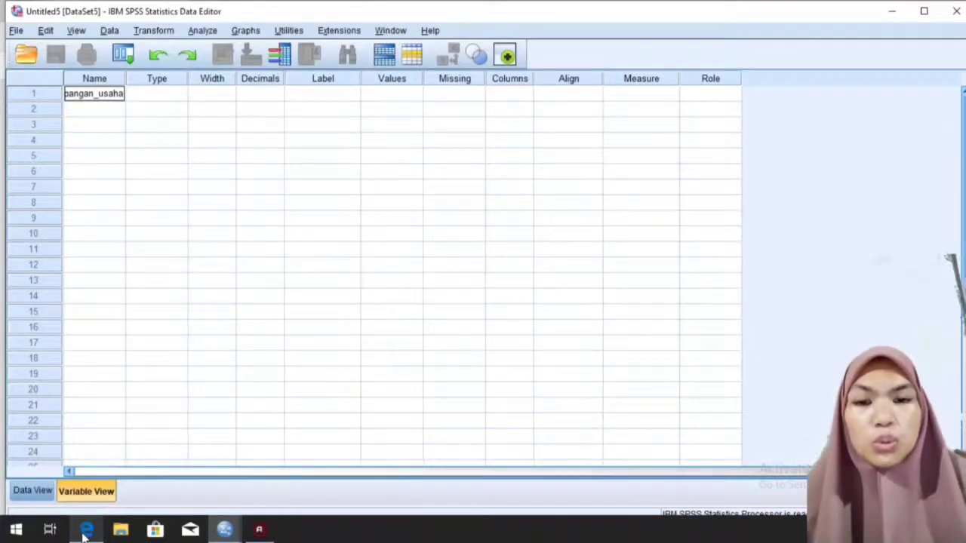
type("_2009")
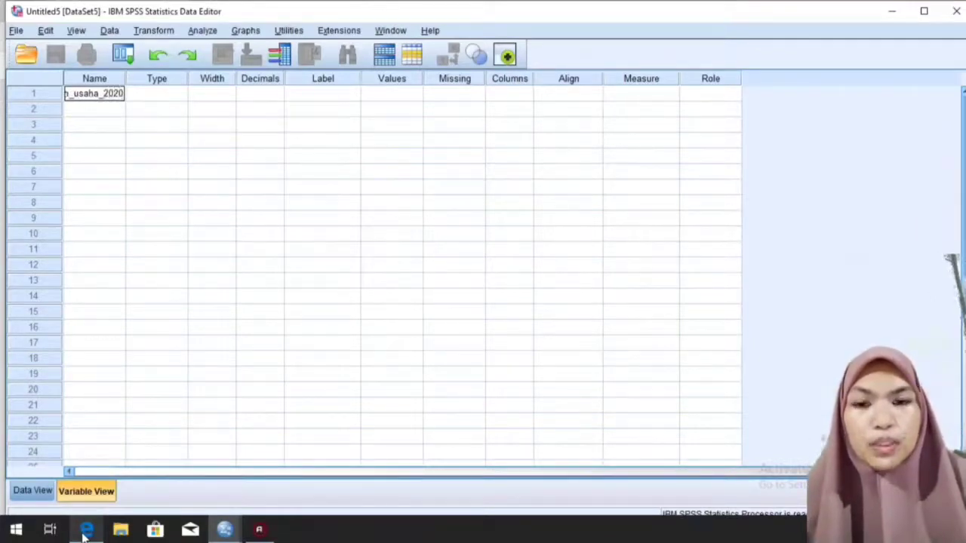
key("Return")
Recheck the growth chart in the PDF and define the second SPSS variable as Persen_Lapangan_Usaha
left_click(85, 530)
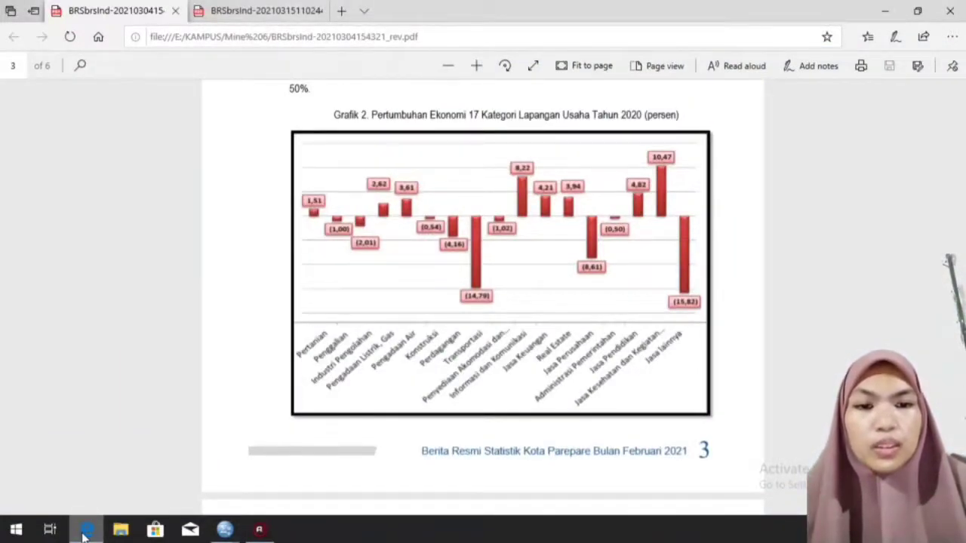
left_click(86, 531)
type("Persen_")
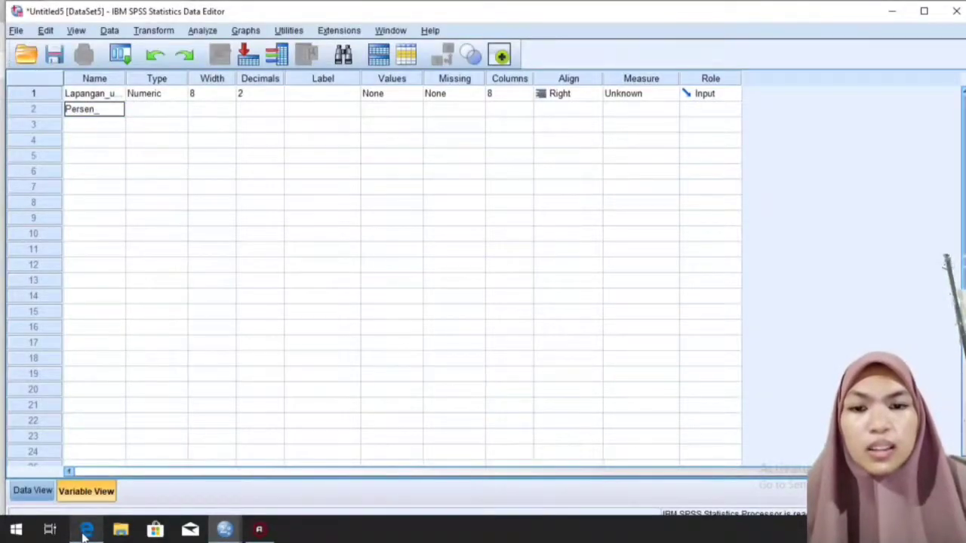
type("Lapangan")
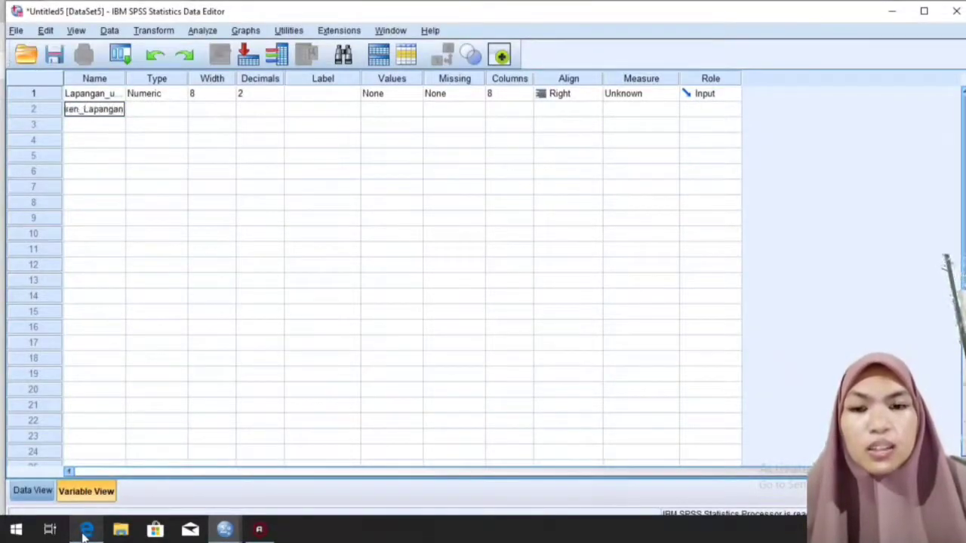
type("_U")
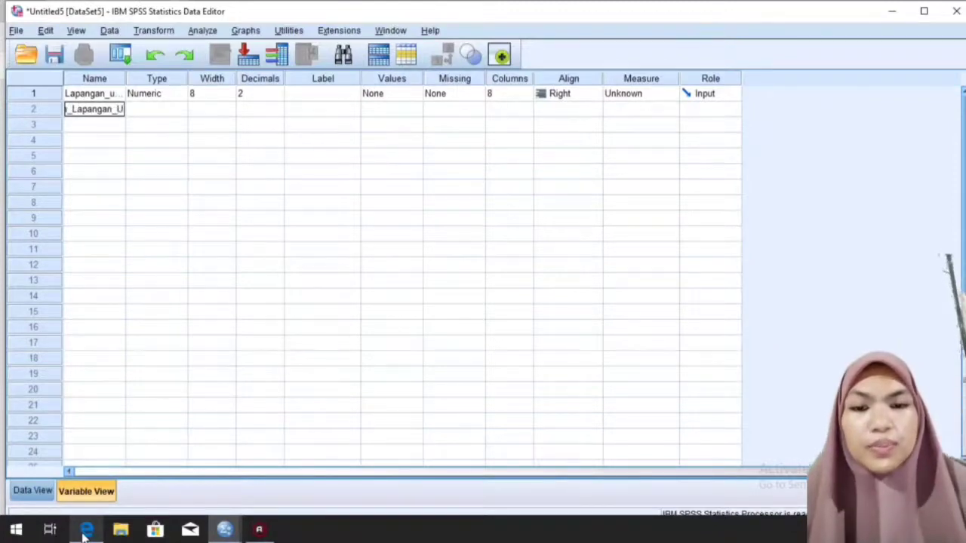
type("saha")
key("Return")
Consult the poverty table in the second PDF and define the third SPSS variable as Jumlah_Penduduk_Miskin
left_click(86, 531)
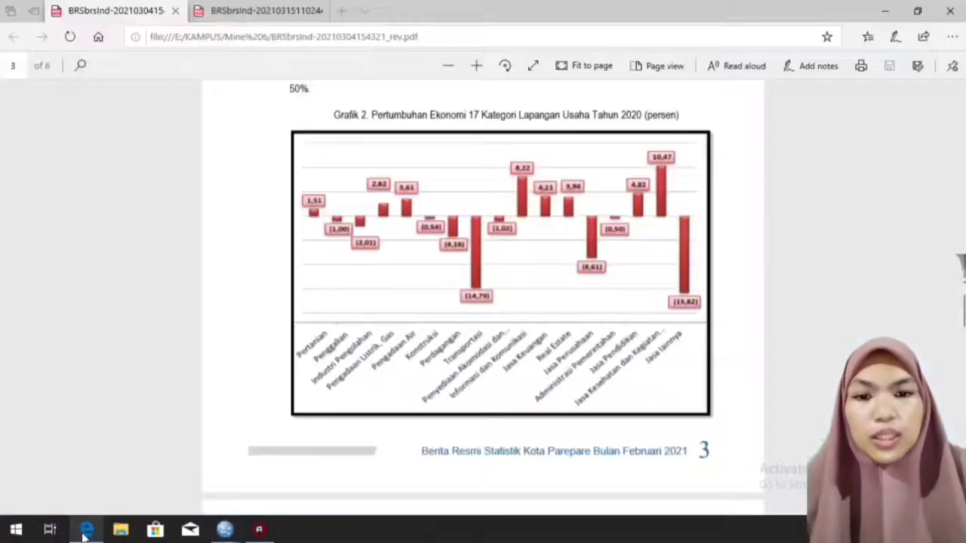
left_click(254, 7)
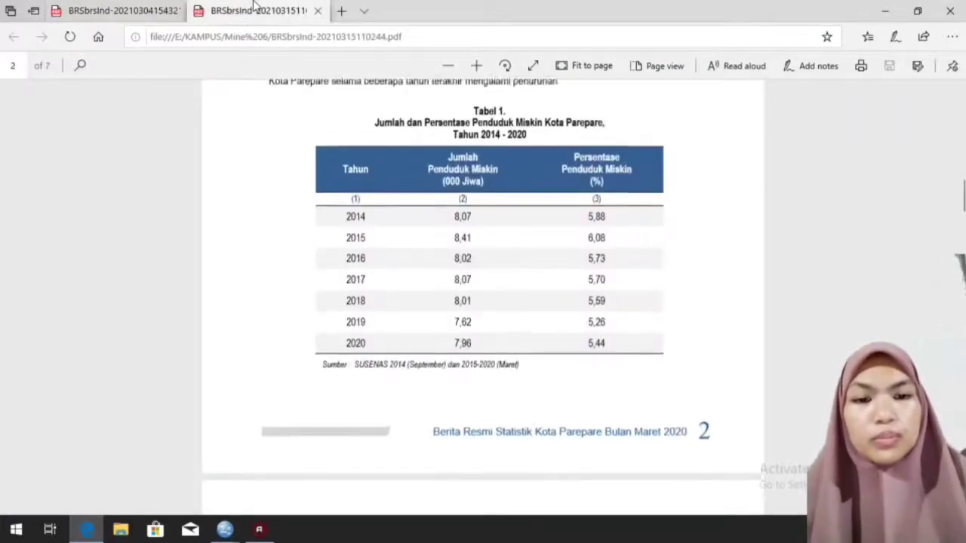
key("alt+Tab")
type("J")
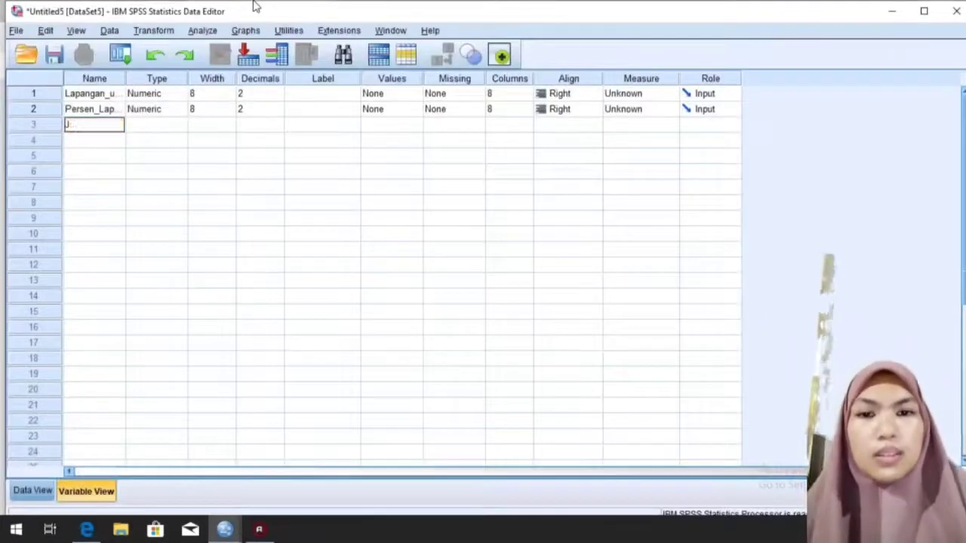
type("umlah_")
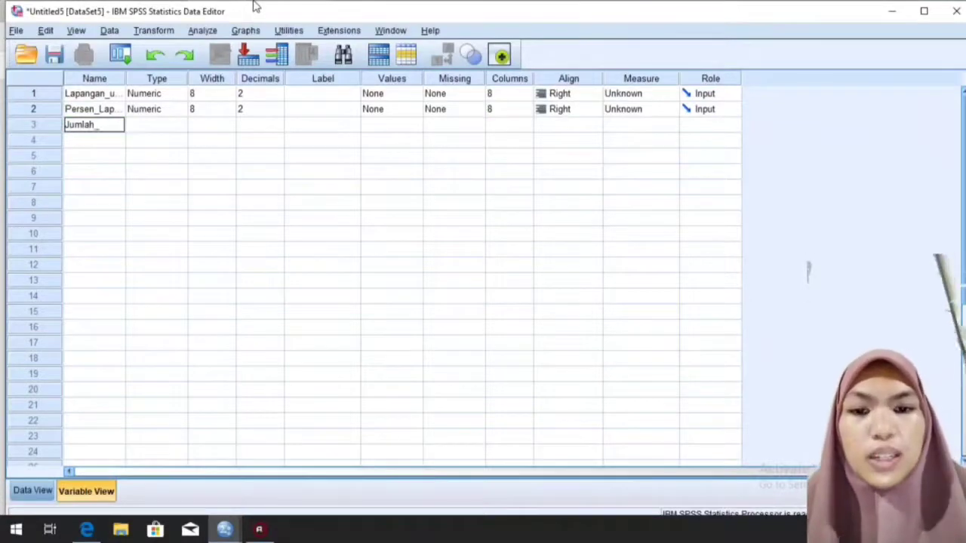
type("Penduduk")
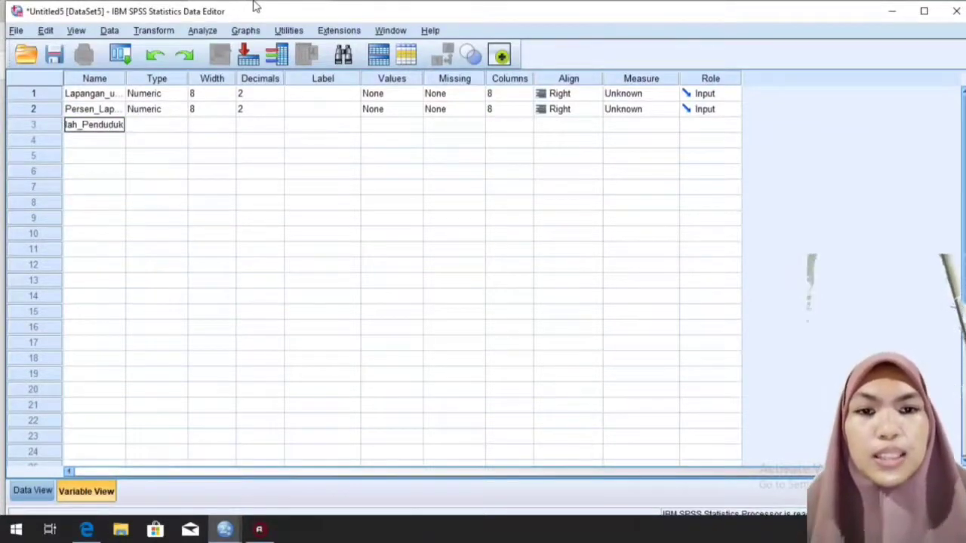
type("_Miskin")
key("Return")
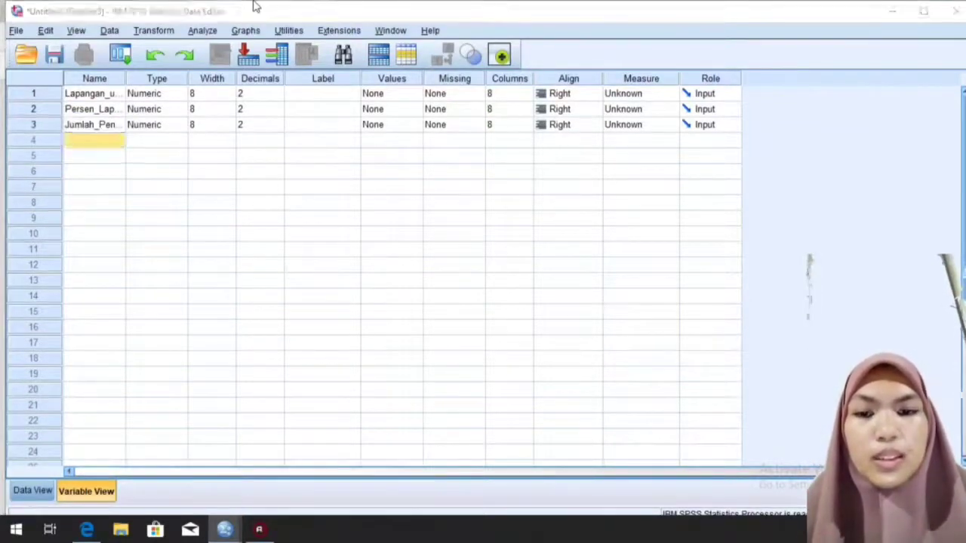
Check the percentage column of the PDF's poverty table and define the fourth SPSS variable as Persentasi_Penduduk_Miskin
key("alt+Tab")
key("alt+Tab")
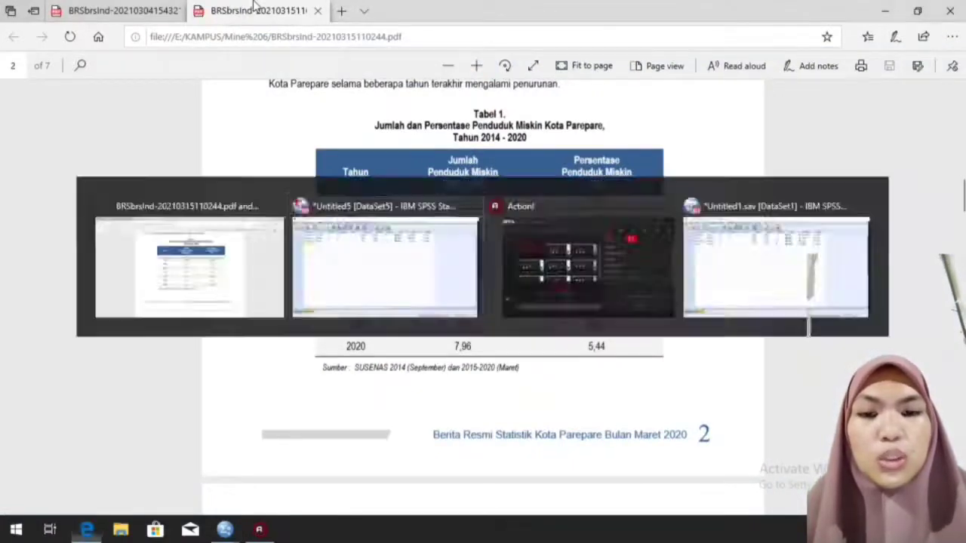
type("P")
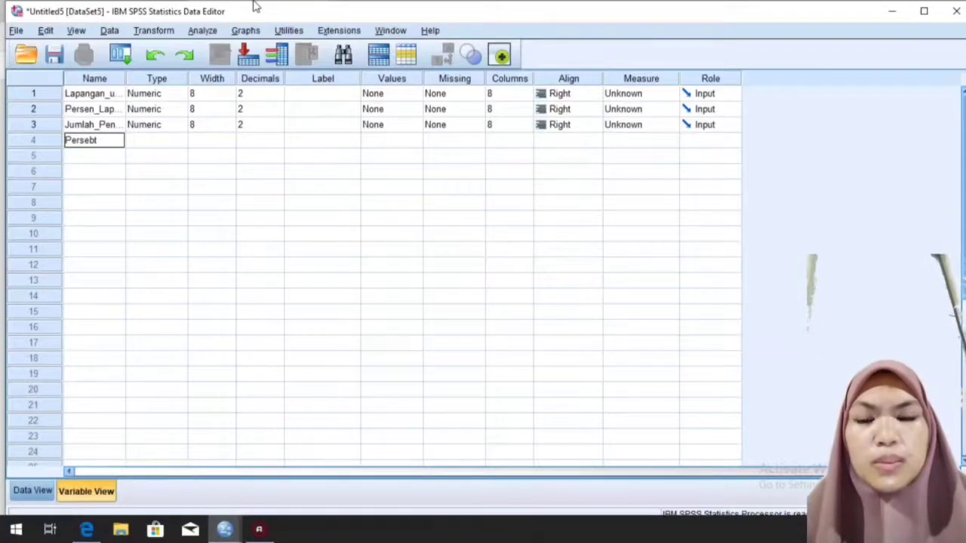
type("ersebt")
key("Return")
key("Return")
key("Up")
key("Up")
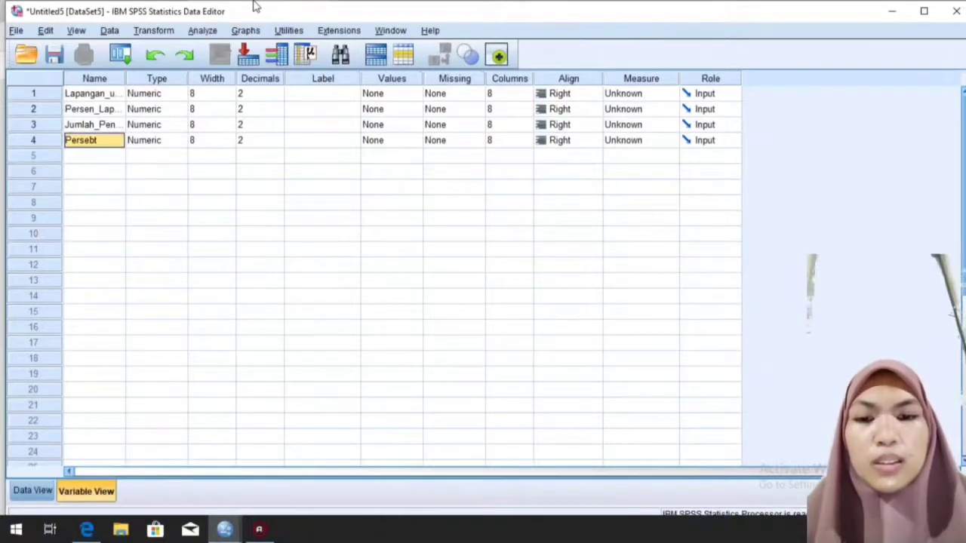
key("BackSpace")
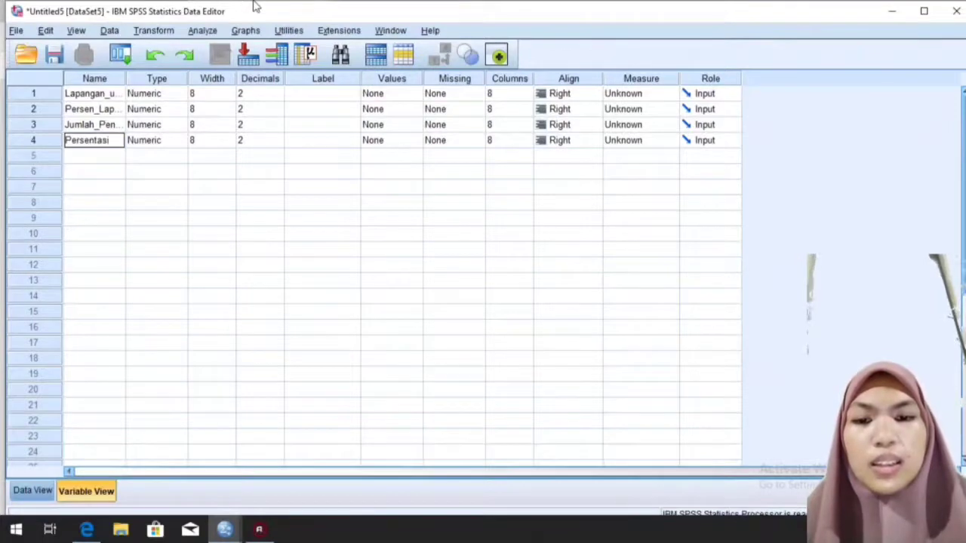
type("Persentasi_Penduduk_")
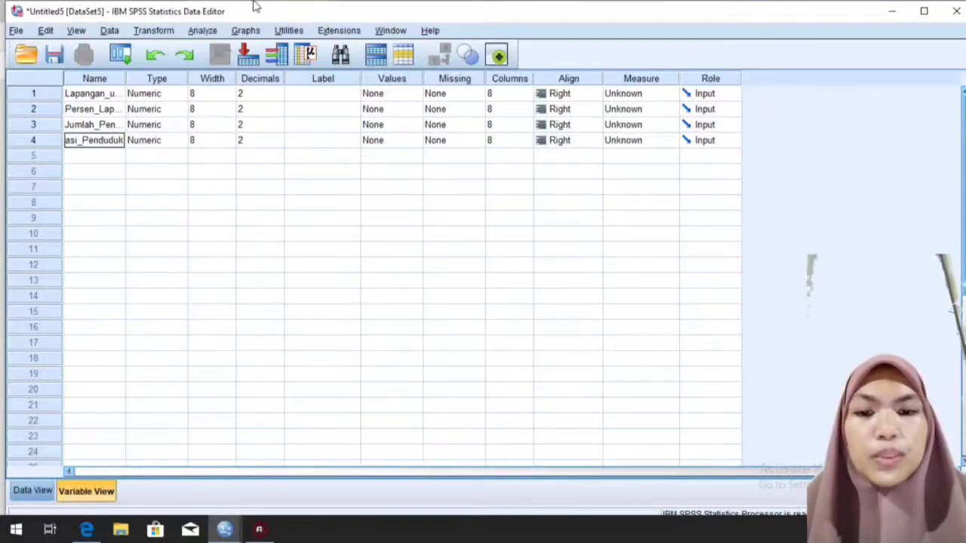
type("Miskin")
key("Return")
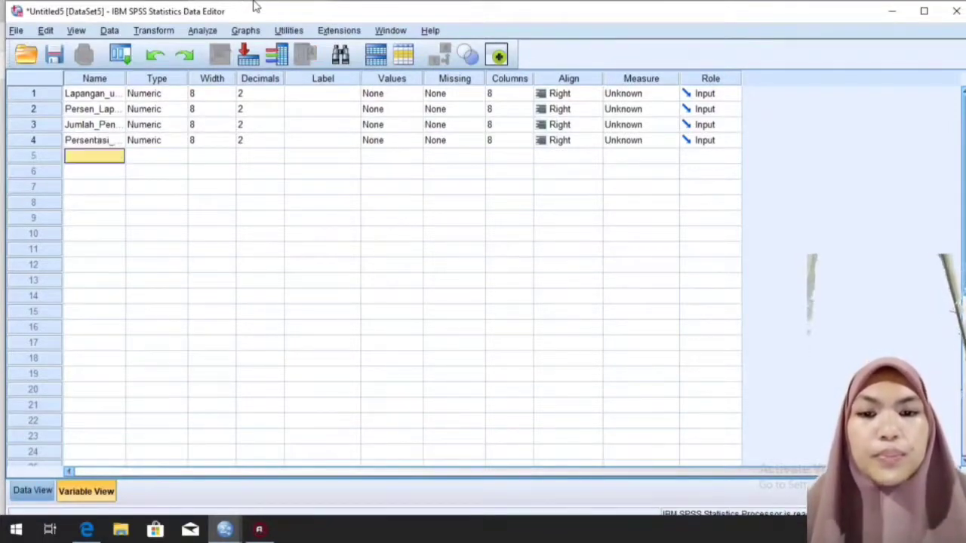
Review the sector categories in the PDF's growth chart and set the type of Lapangan_usaha_2020 to String in SPSS
key("alt+Tab")
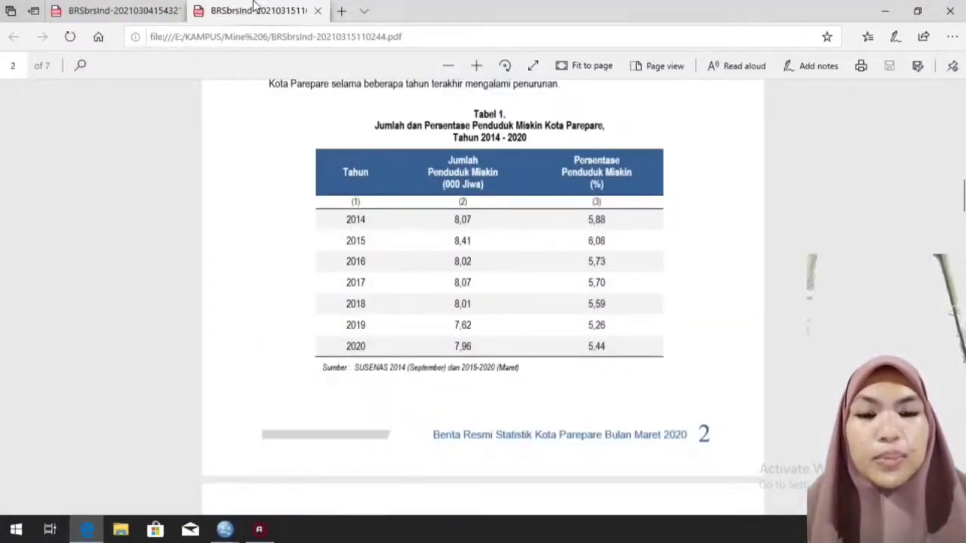
left_click(92, 6)
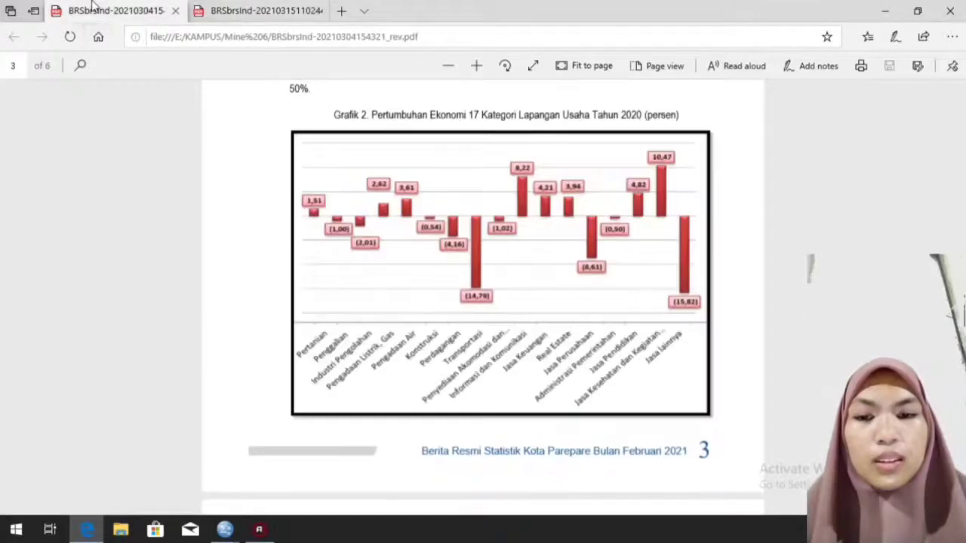
key("alt+Tab")
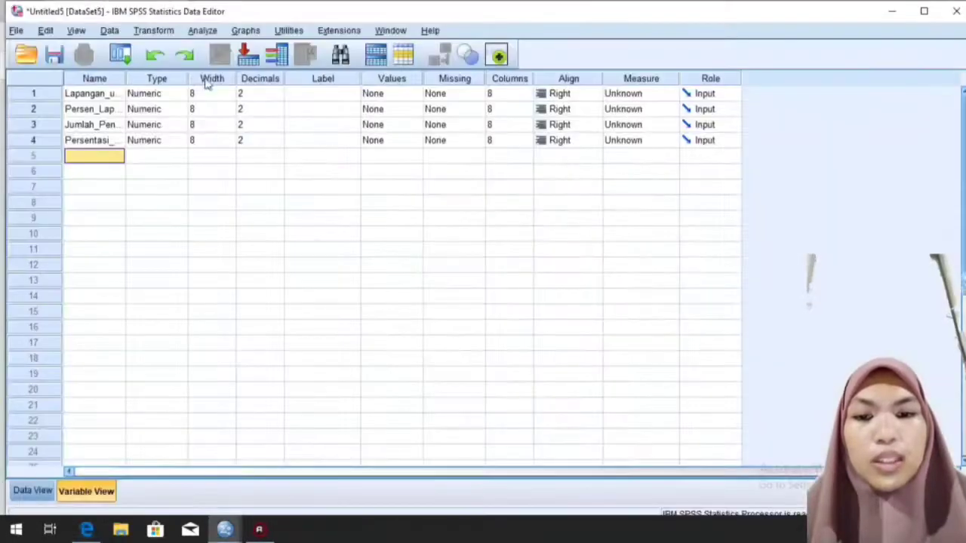
left_click(168, 98)
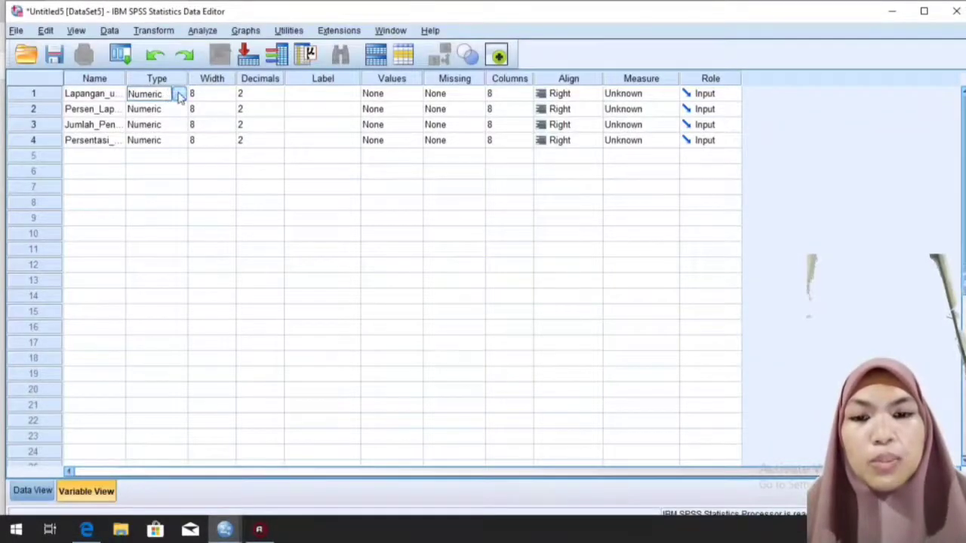
left_click(181, 93)
left_click(341, 290)
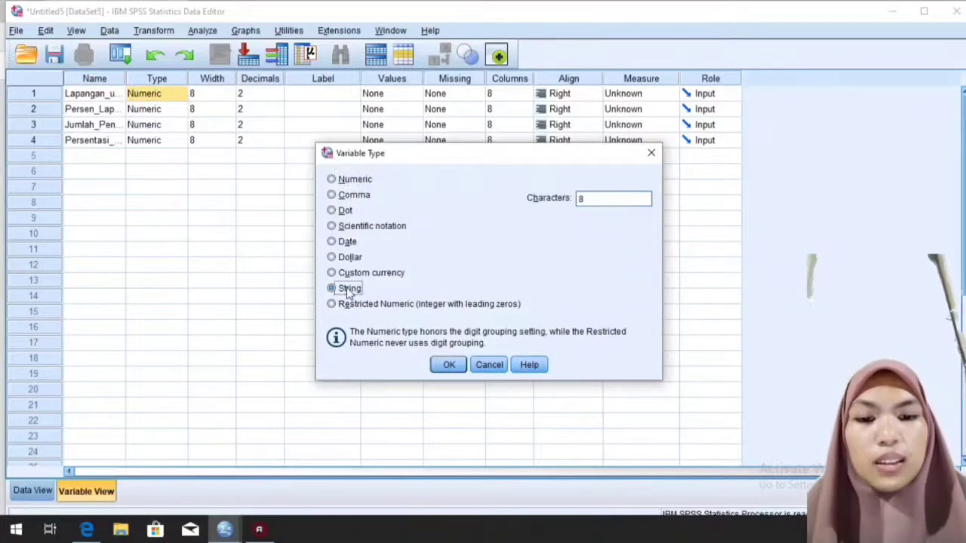
left_click(453, 366)
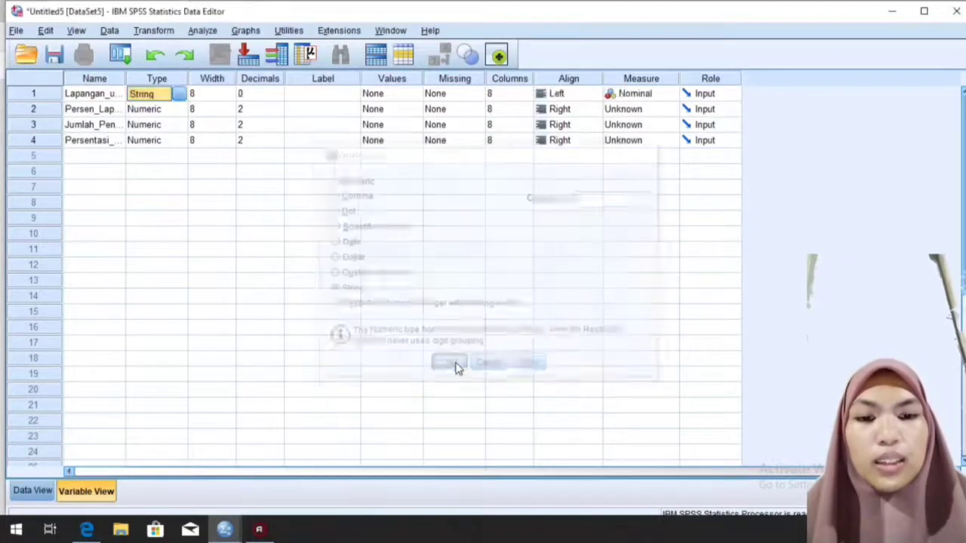
Set the measurement level of the three numeric variables in rows 2 to 4 to Scale
left_click(653, 113)
left_click(647, 125)
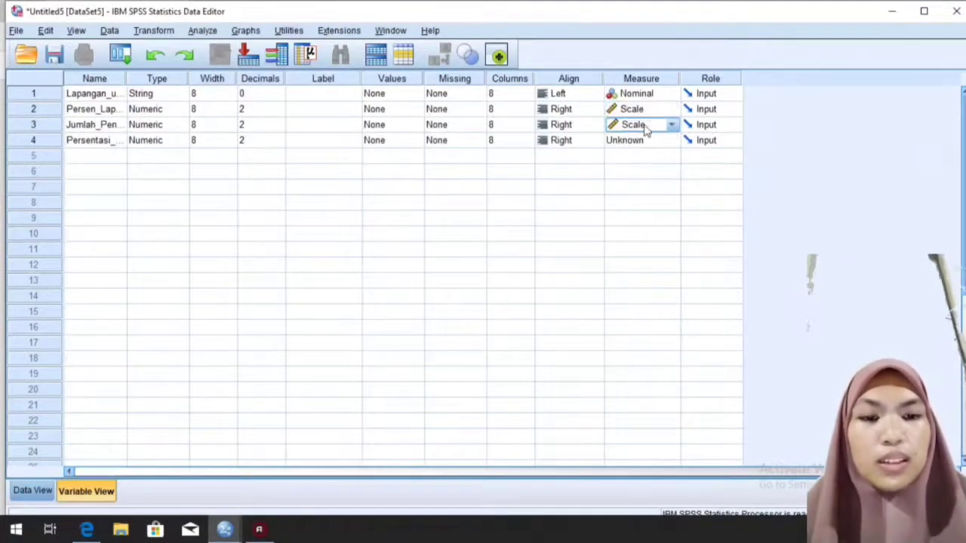
left_click(642, 142)
left_click(642, 142)
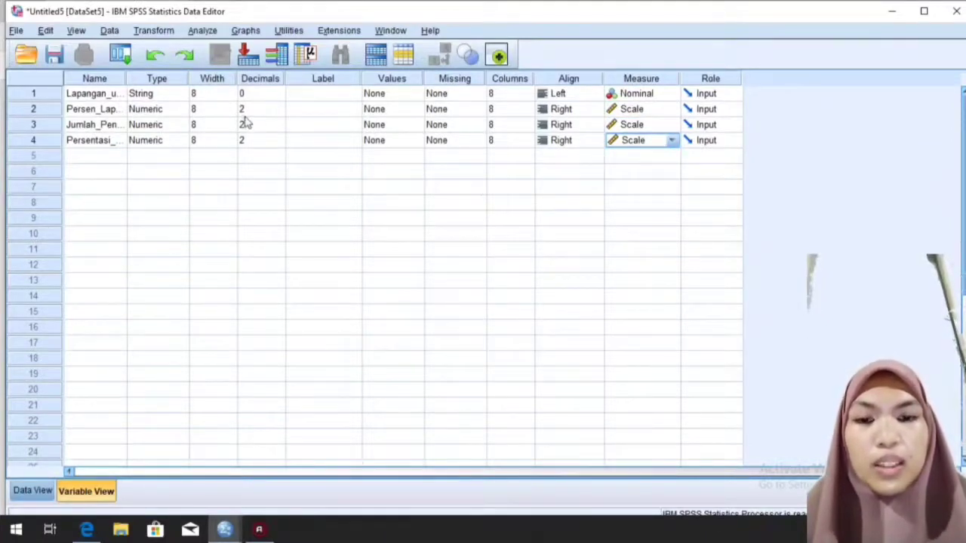
Set the width of the Lapangan_usaha_2020 variable to 50
left_click(220, 95)
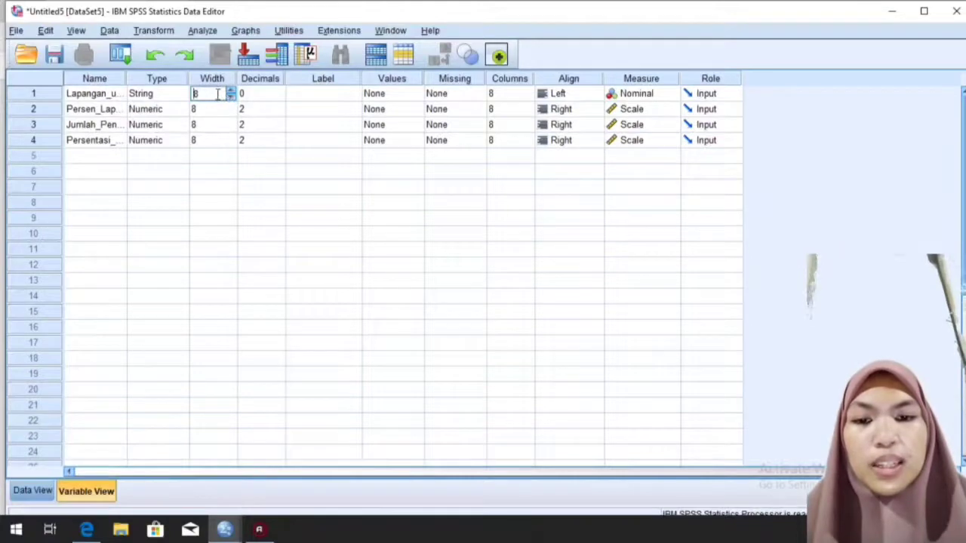
left_click_drag(217, 95, 185, 101)
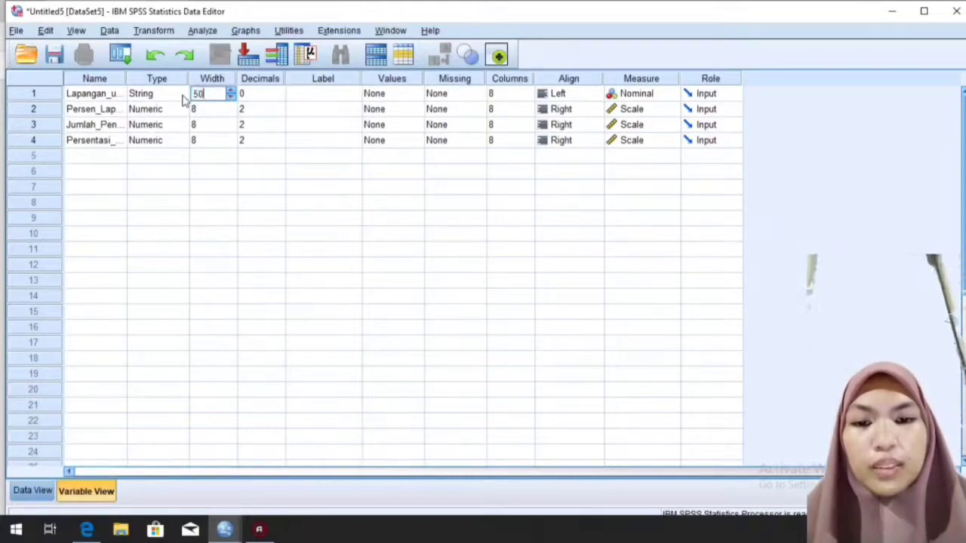
type("50")
key("Tab")
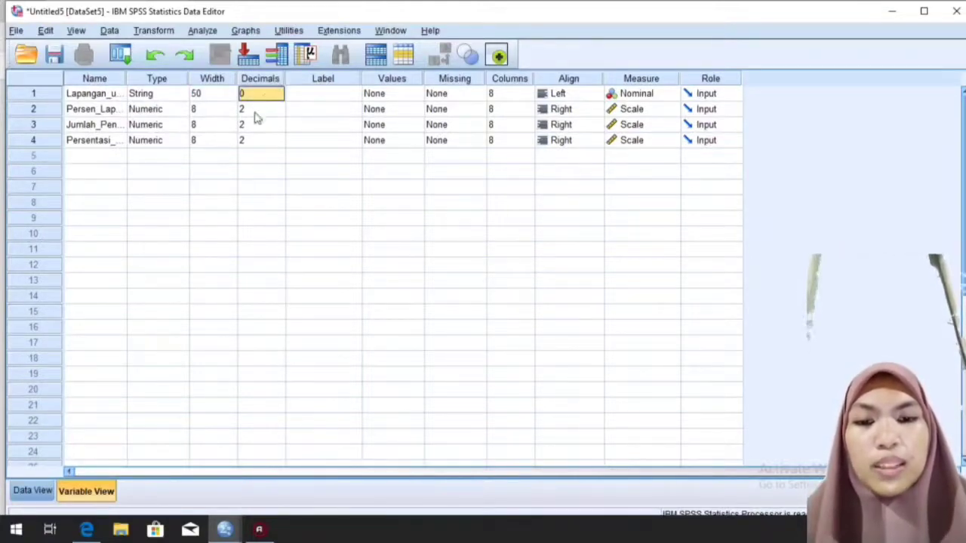
Enter Pertanian as the first Lapangan_usaha_2020 value in the data grid, following the sector order in the PDF's growth chart
left_click(30, 491)
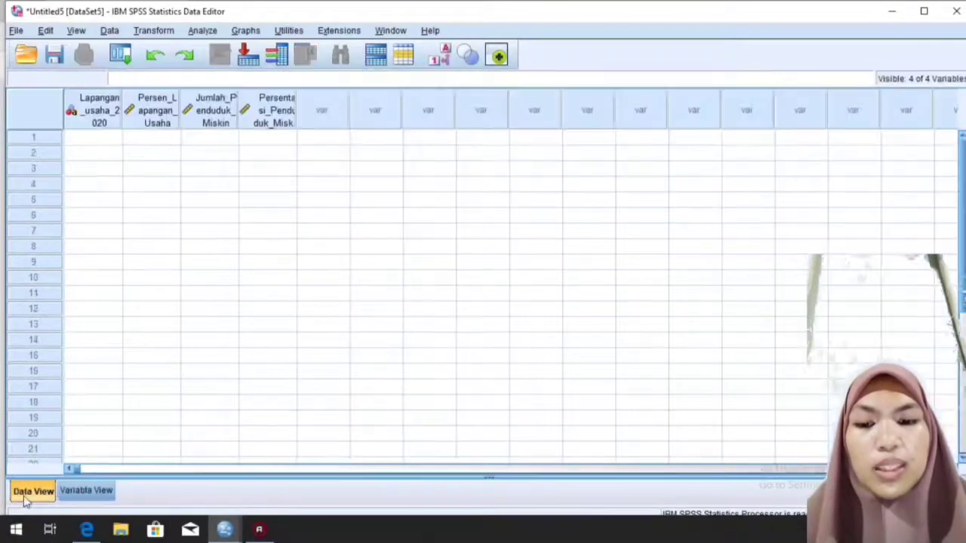
left_click(96, 140)
key("alt+Tab")
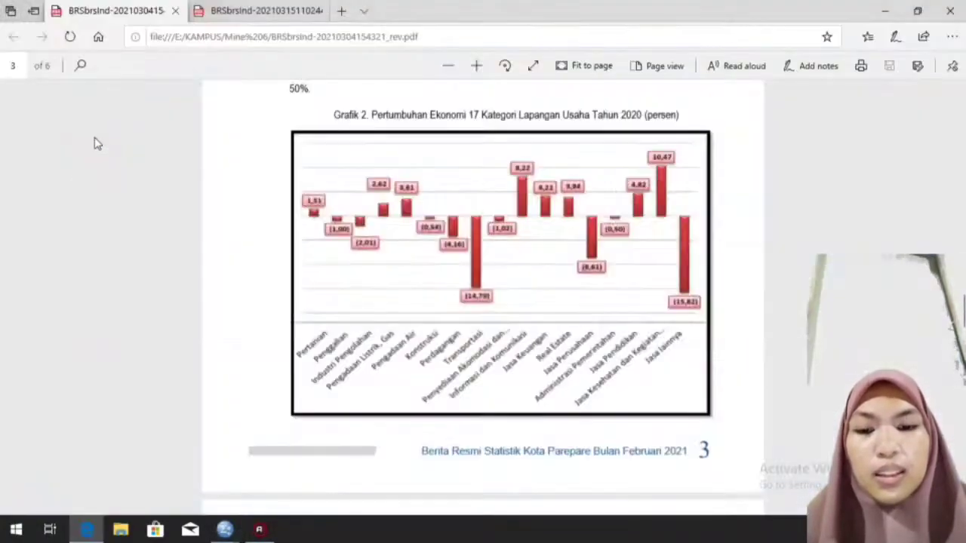
key("alt+Tab")
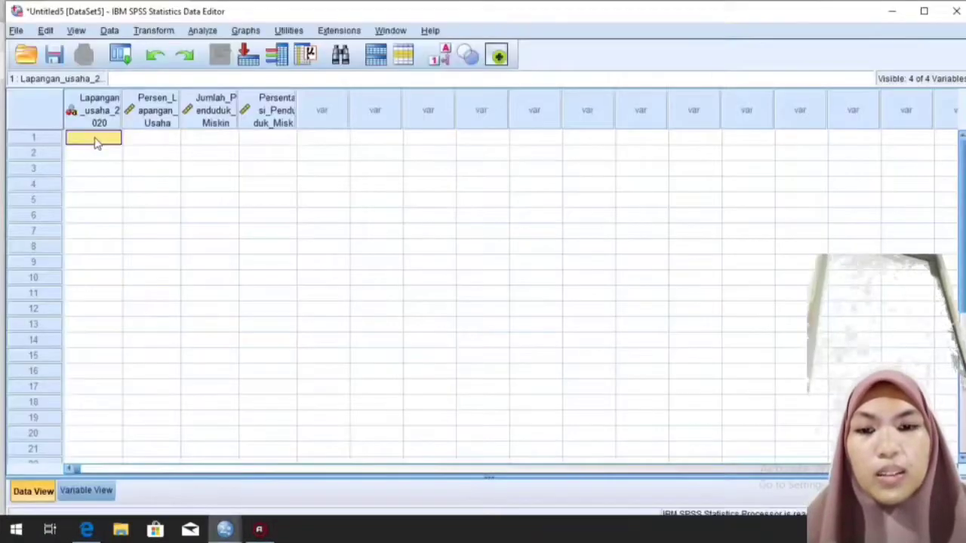
type("Pertanian")
key("Return")
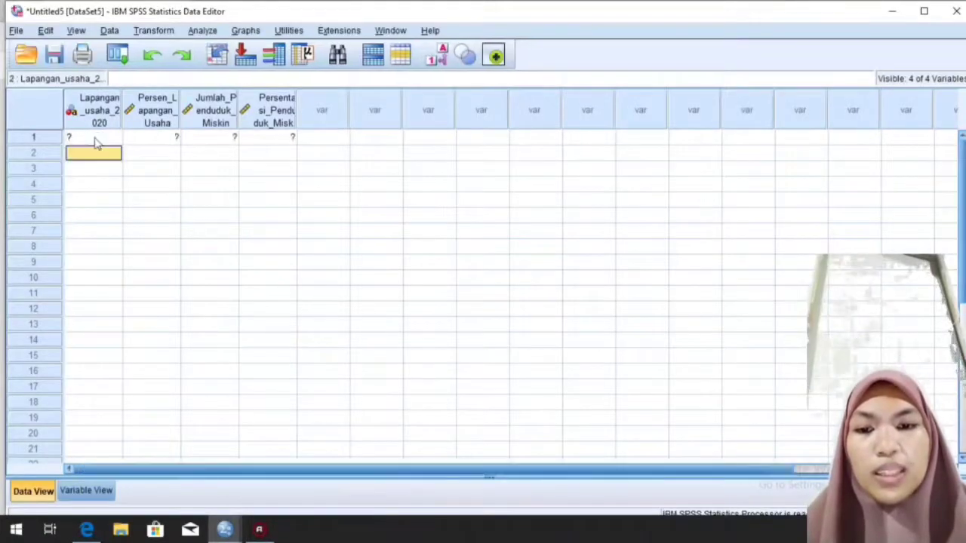
Check the next sector in the PDF's growth chart and enter Penggalian as the second Lapangan_usaha_2020 value
key("alt+Tab")
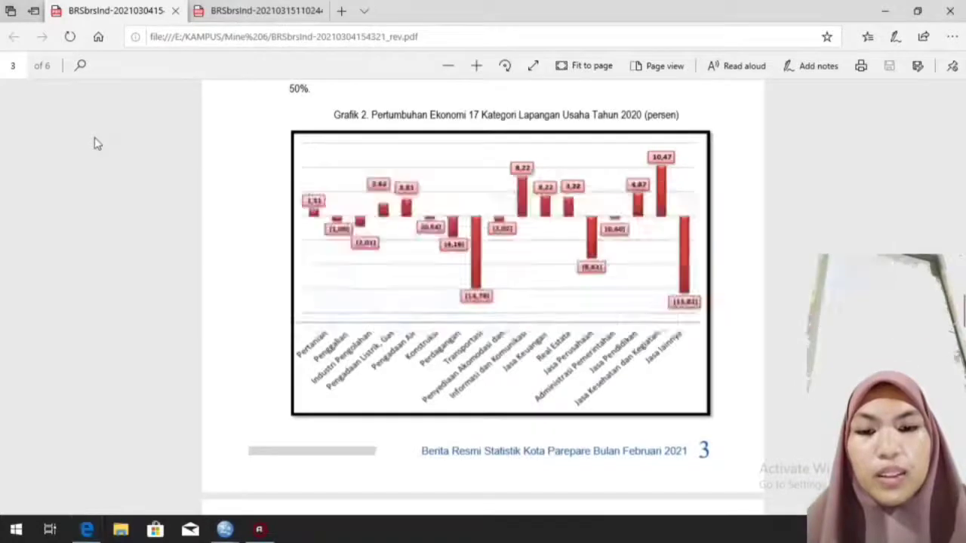
key("alt+Tab")
type("Penggalian")
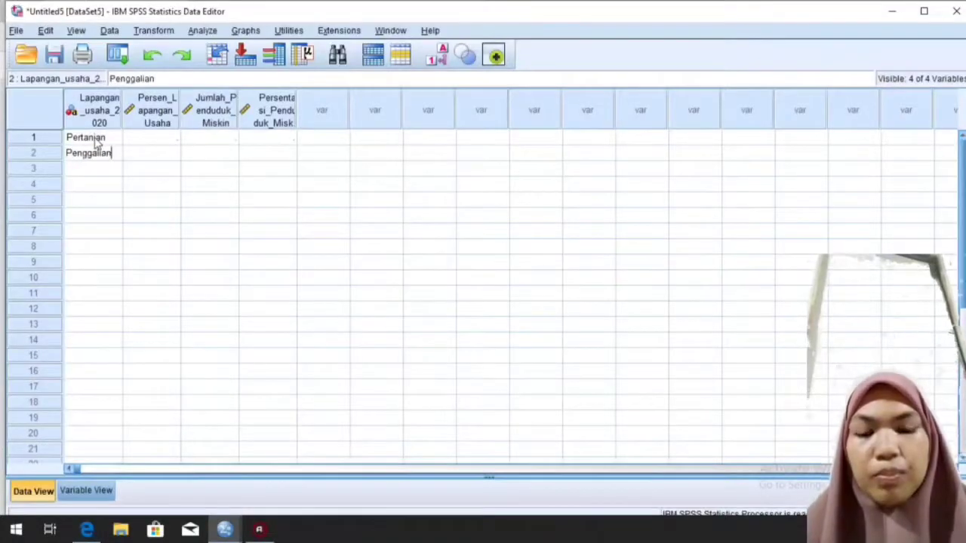
key("Return")
key("alt+Tab")
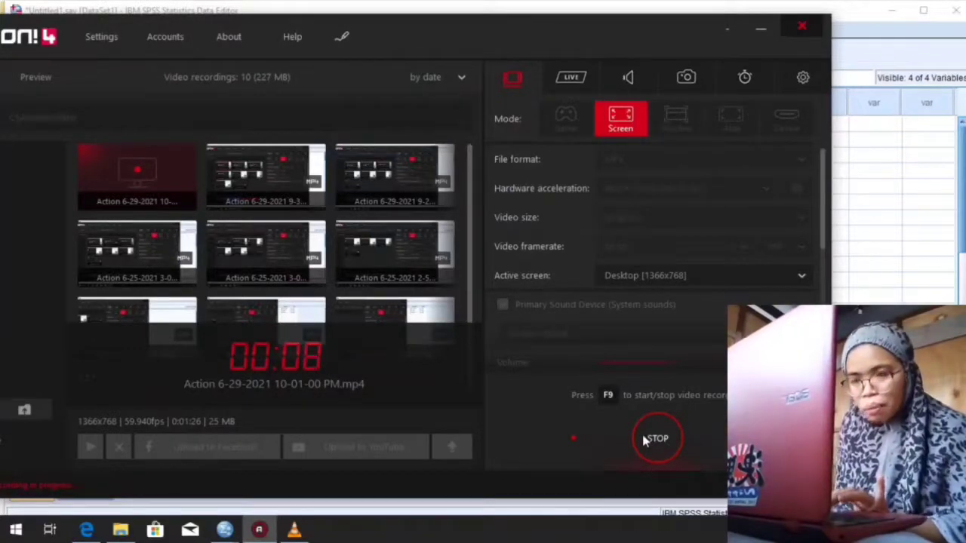
Start a custom table on the Untitled1.sav data and reset the current table layout
left_click(761, 32)
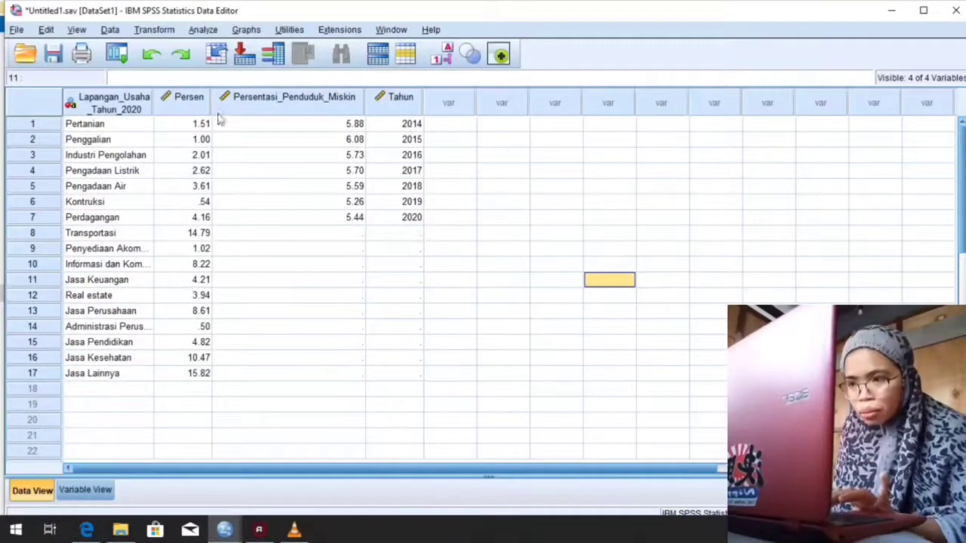
left_click(208, 33)
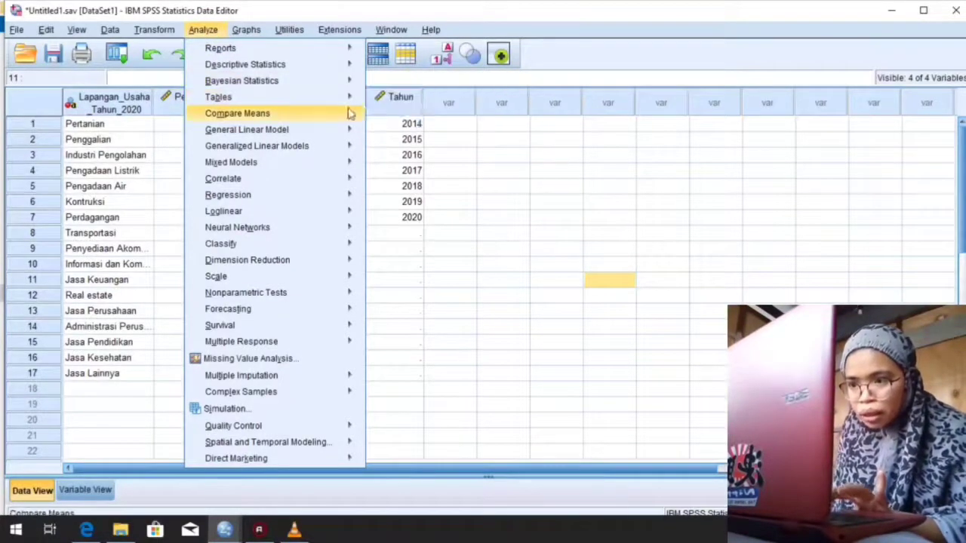
mouse_move(351, 113)
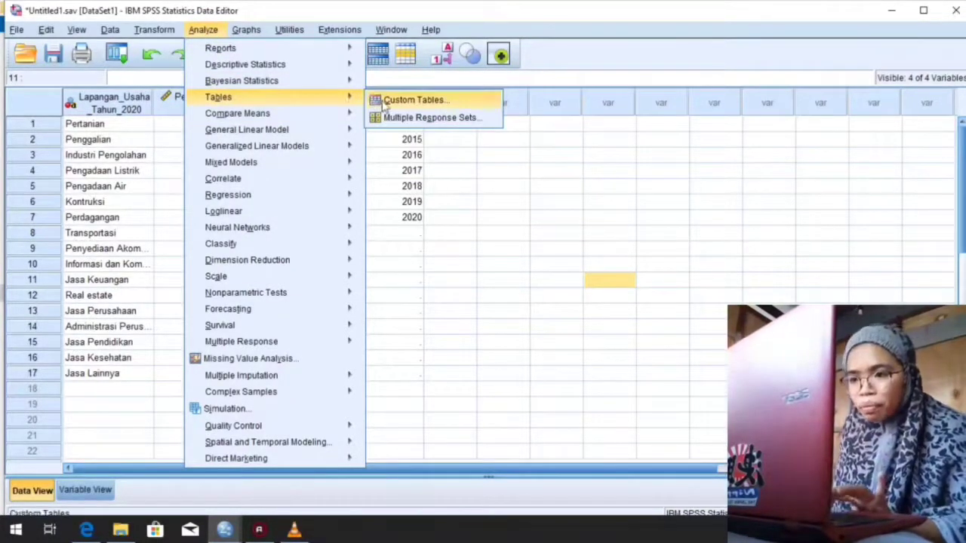
left_click(384, 105)
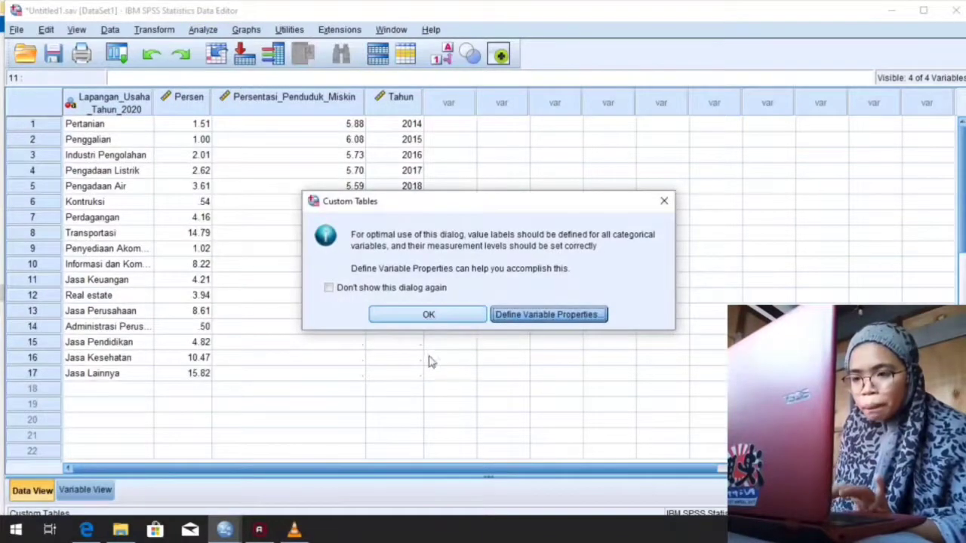
left_click(427, 317)
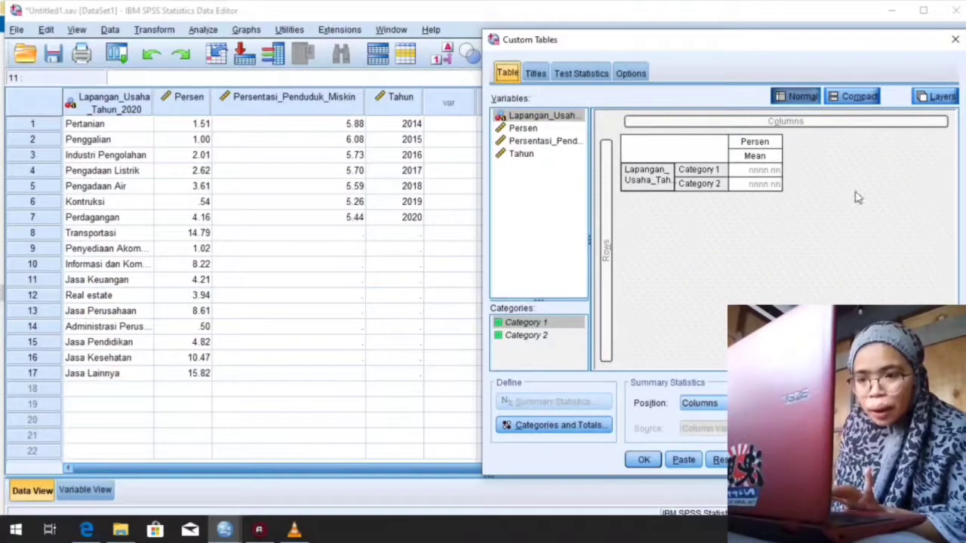
left_click(721, 462)
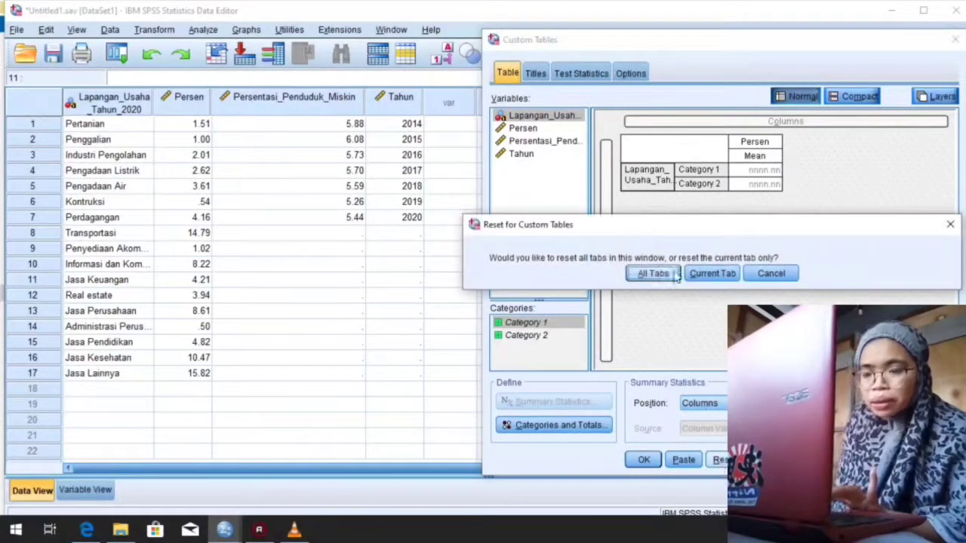
left_click(704, 276)
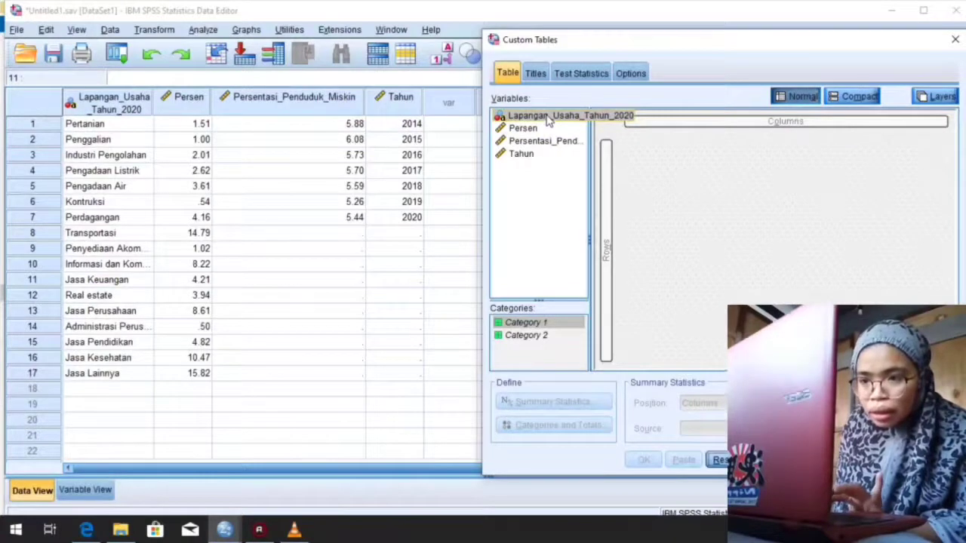
Generate a custom table with Lapangan_Usaha_Tahun_2020 in the columns and Persentasi_Penduduk_Miskin in the rows, and look through the output
left_click_drag(549, 120, 638, 126)
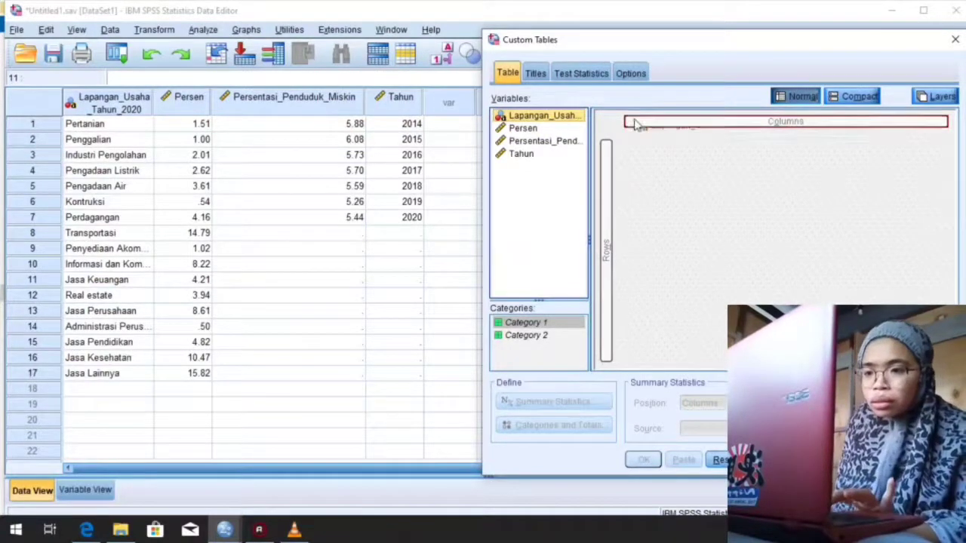
left_click(549, 143)
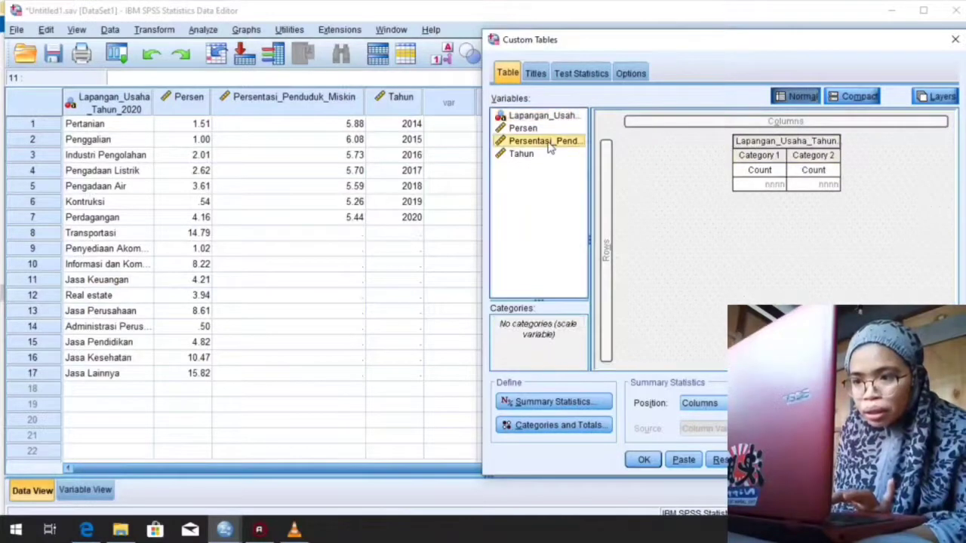
left_click_drag(549, 148, 608, 201)
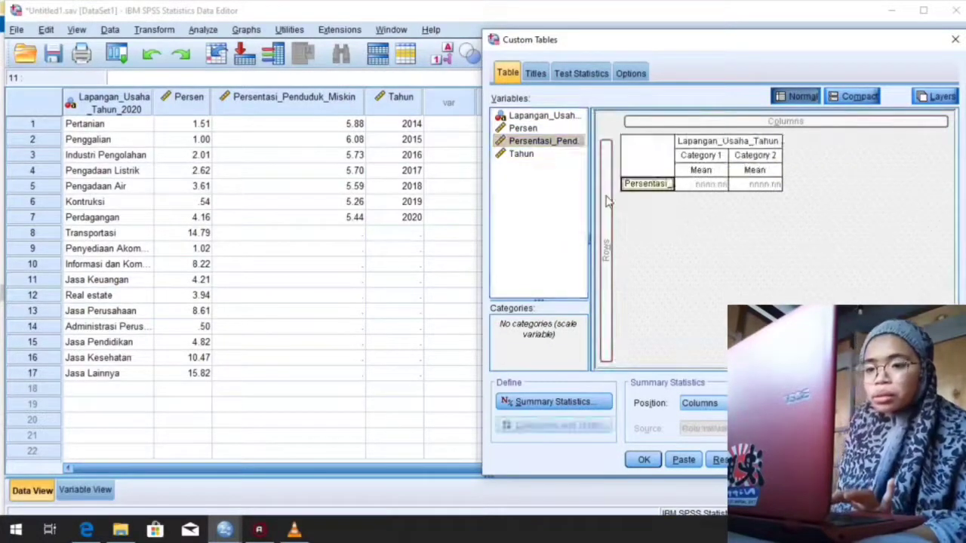
left_click(639, 462)
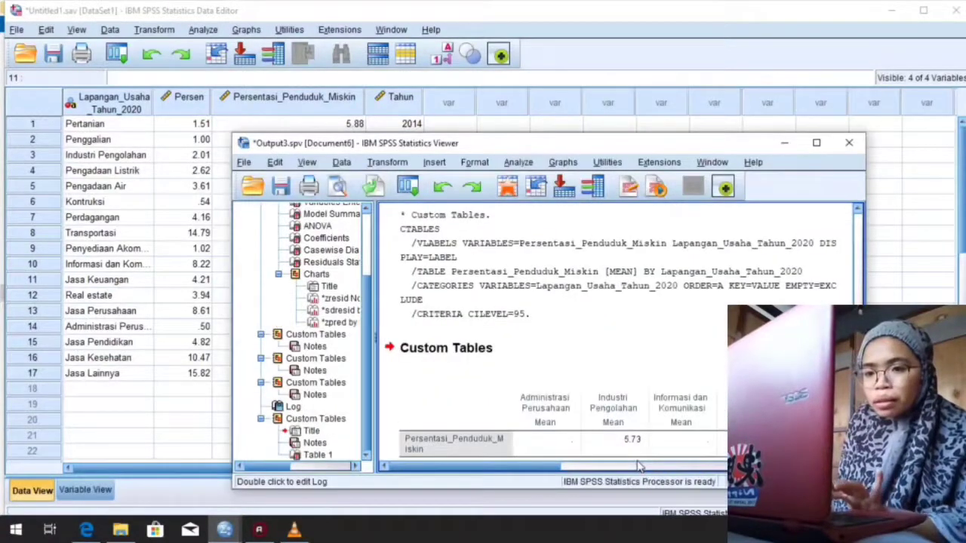
scroll(619, 332, "up", 10)
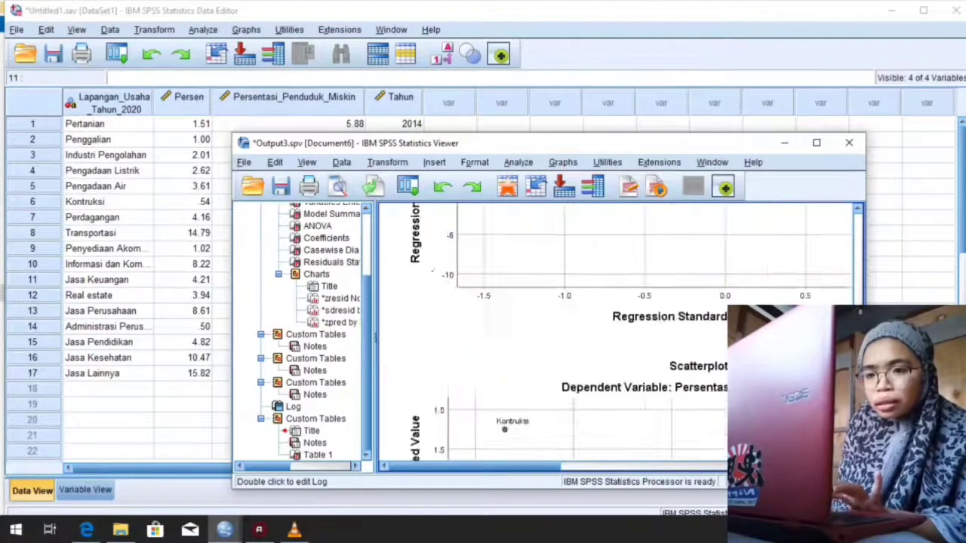
scroll(466, 448, "down", 10)
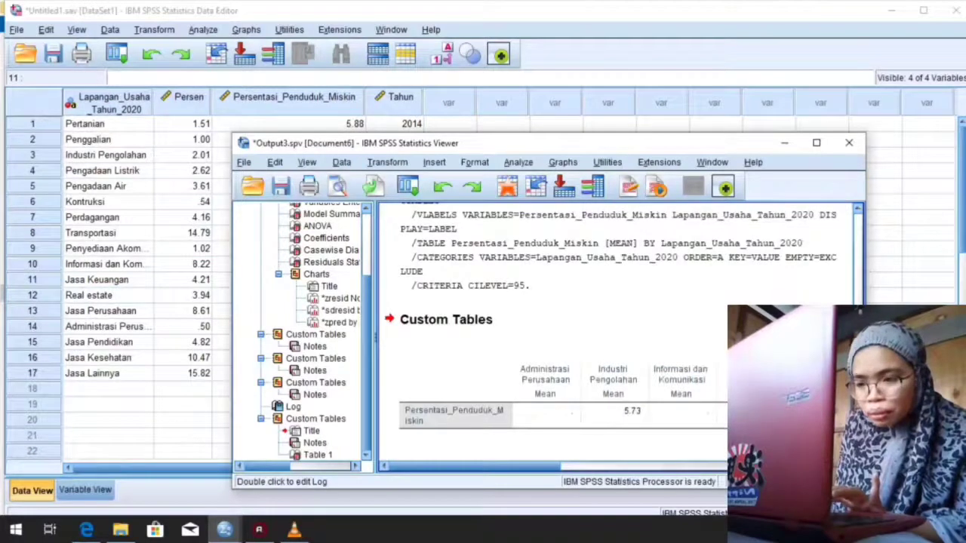
left_click_drag(420, 471, 715, 461)
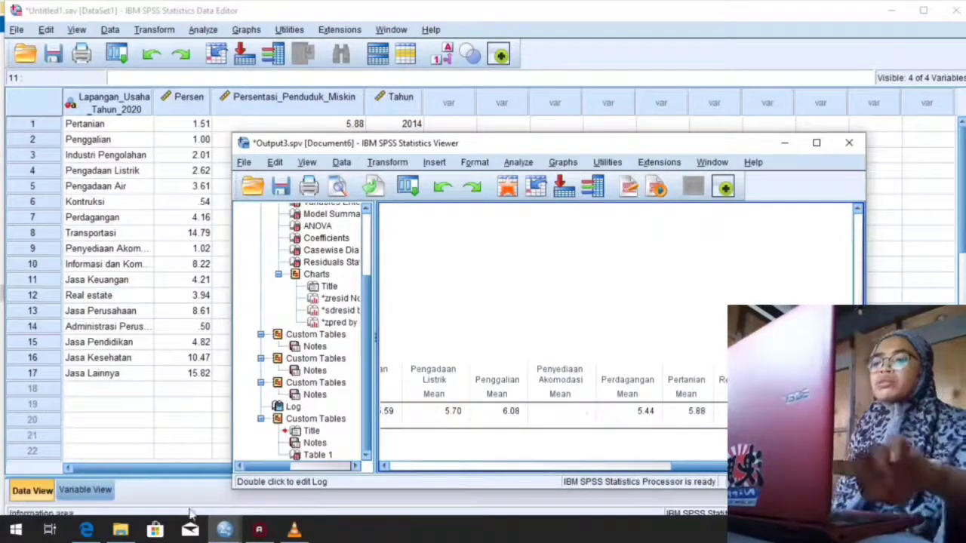
left_click(259, 531)
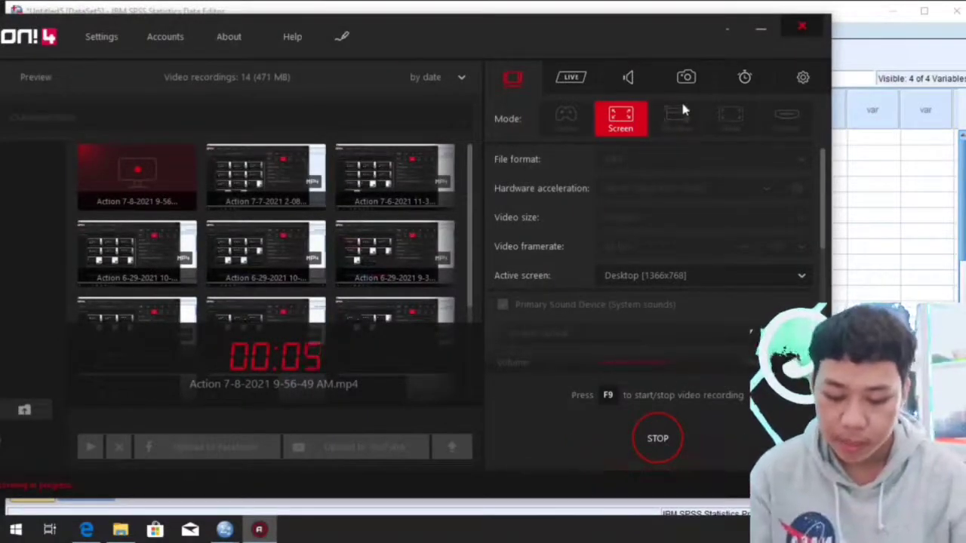
left_click(763, 29)
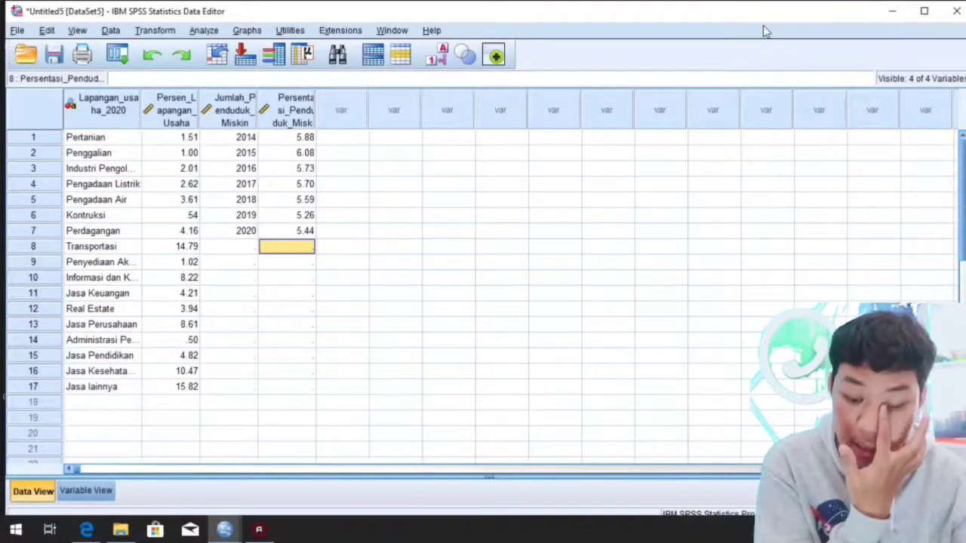
Open Chart Builder, reset the existing chart definition and start a new Simple Bar chart
left_click(247, 31)
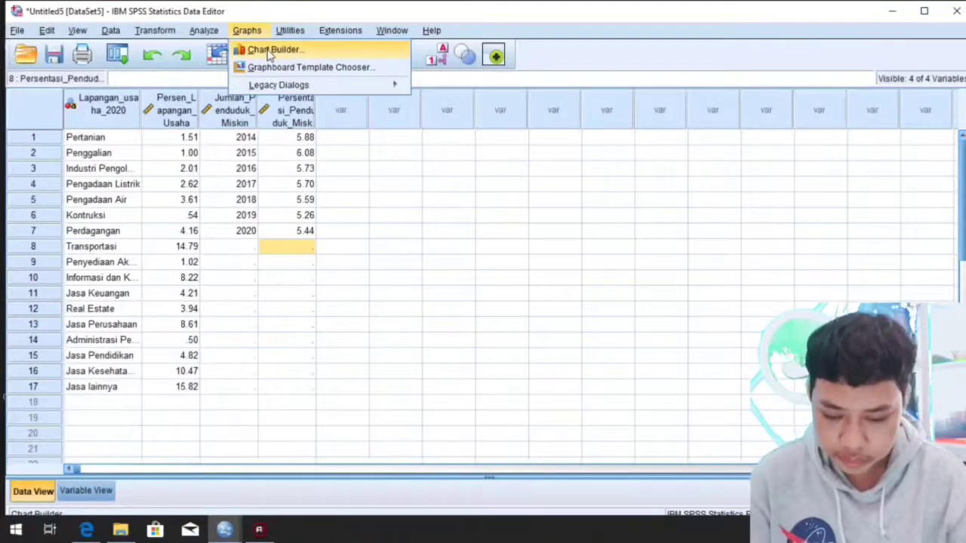
left_click(265, 50)
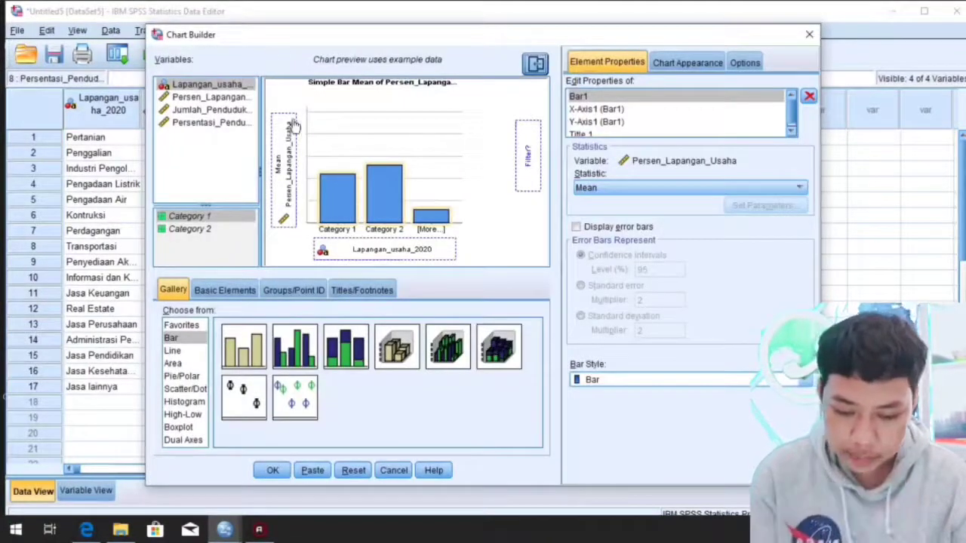
left_click(355, 471)
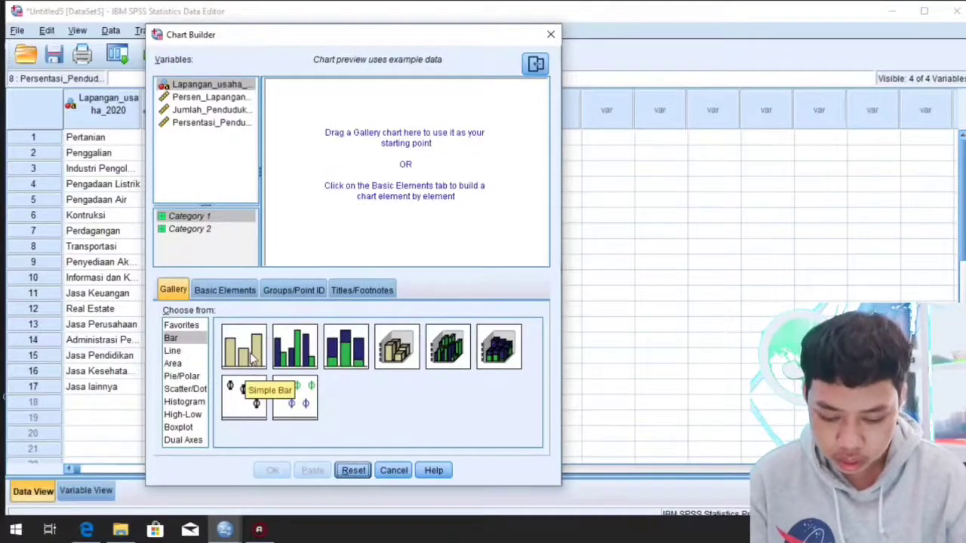
left_click_drag(251, 361, 391, 167)
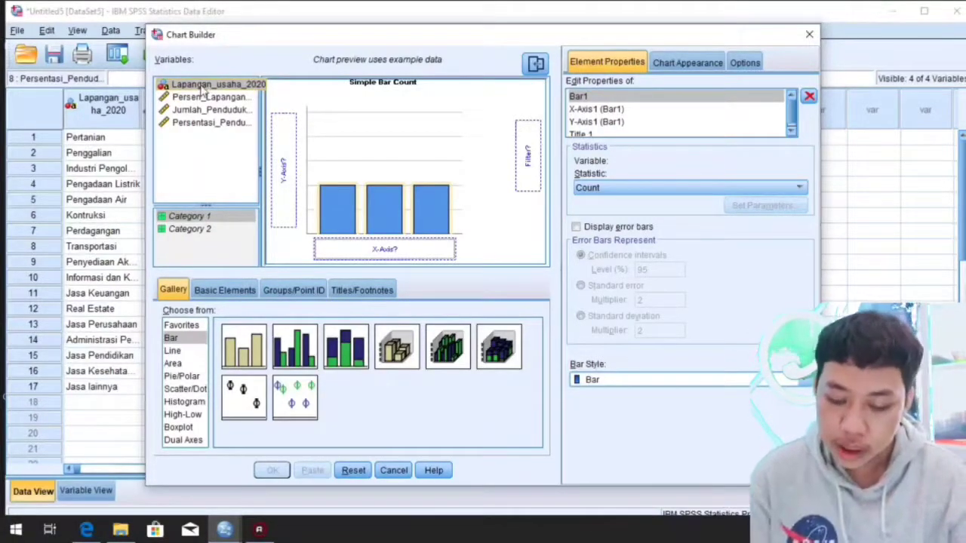
Assign Lapangan_usaha_2020 to the bar chart's x-axis and Persen_Lapangan_Usaha to its y-axis
left_click_drag(203, 89, 372, 252)
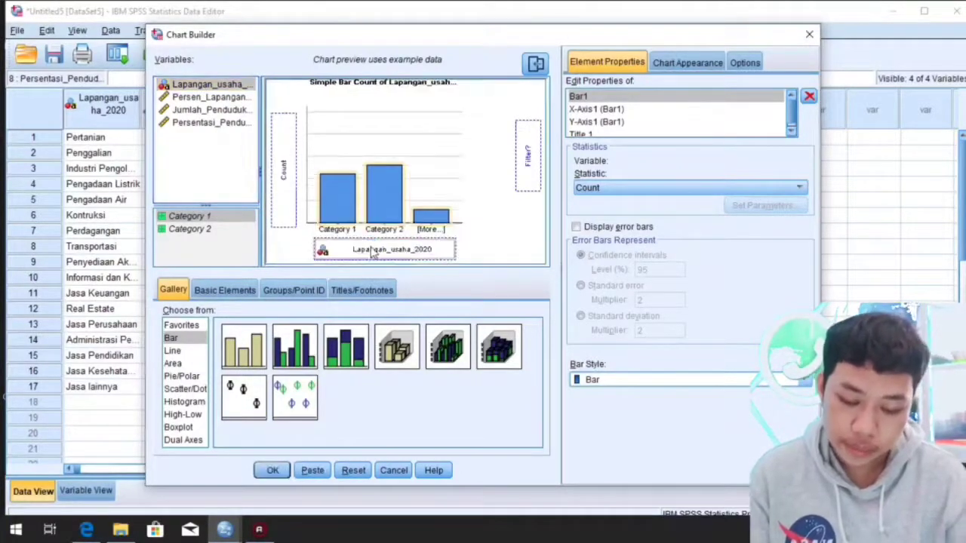
left_click(218, 98)
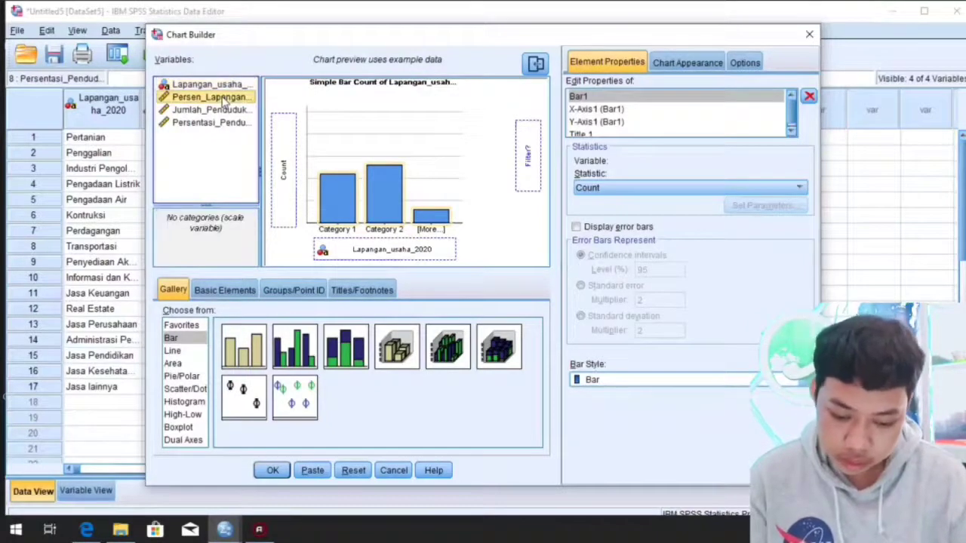
left_click_drag(224, 102, 279, 150)
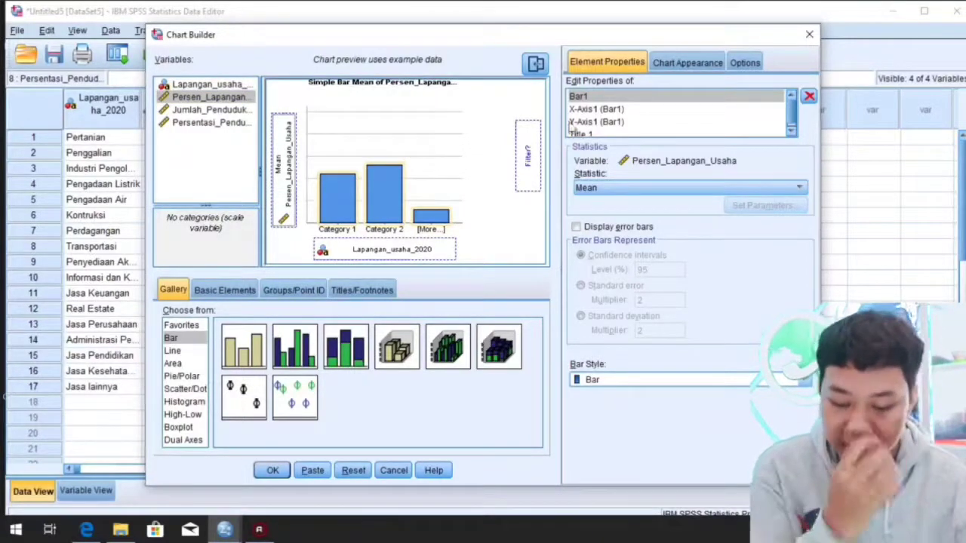
Review the x-axis and y-axis properties of the bar chart, generate it and look through the output
left_click(596, 110)
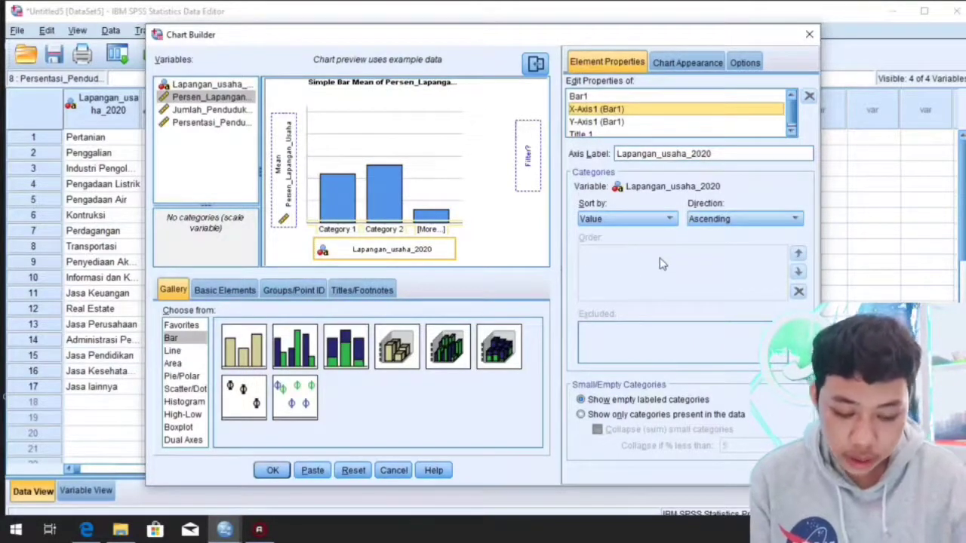
left_click(604, 121)
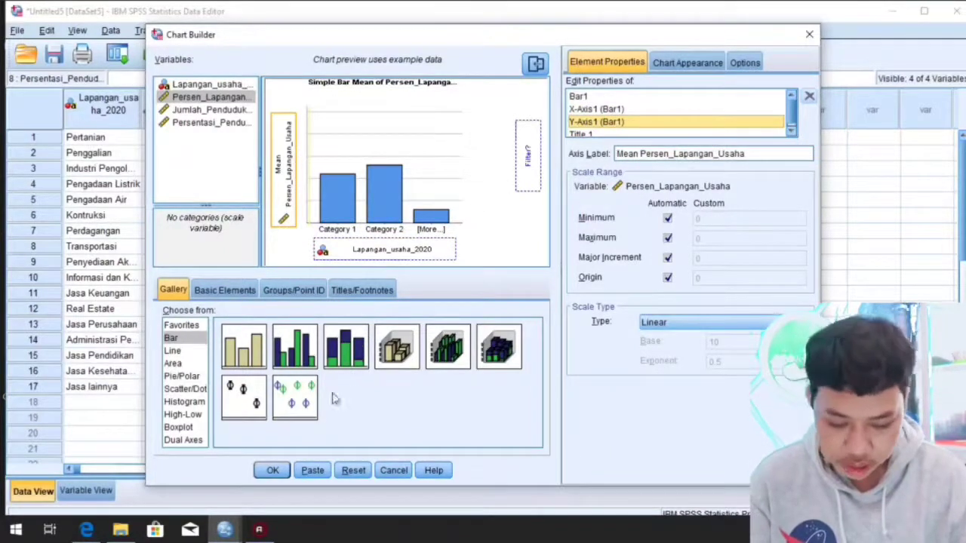
left_click(272, 471)
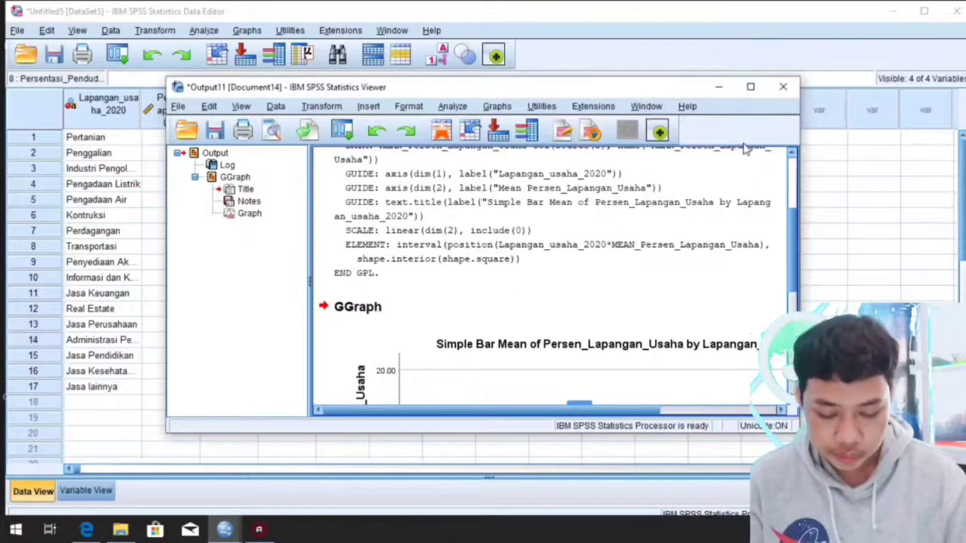
scroll(794, 194, "up", 4)
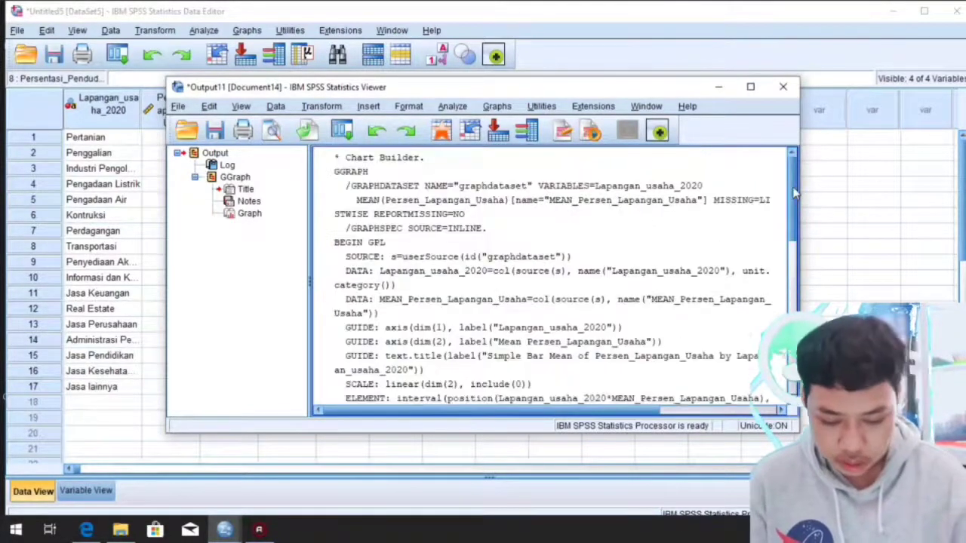
scroll(792, 249, "down", 2)
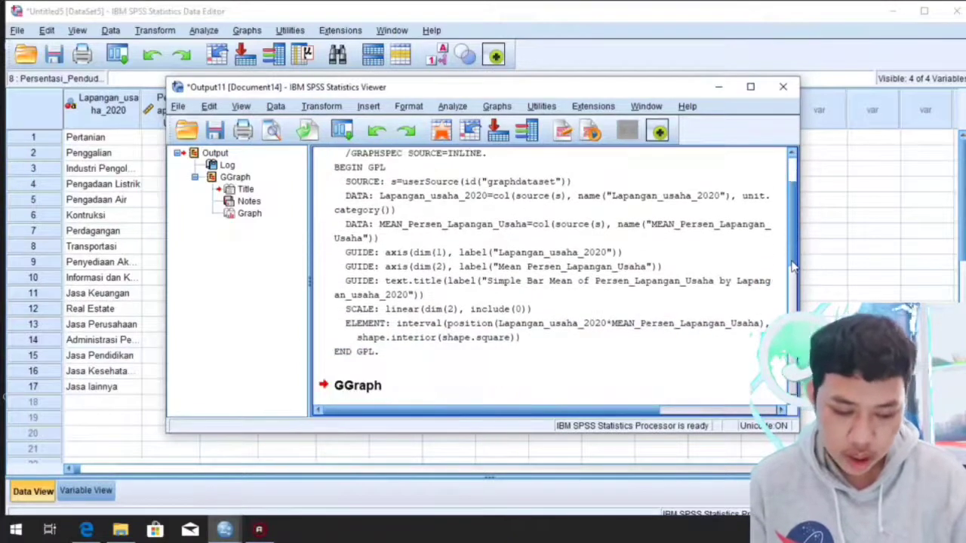
Enlarge the output window and examine the bar chart of Persen_Lapangan_Usaha by Lapangan_usaha_2020
scroll(792, 266, "down", 5)
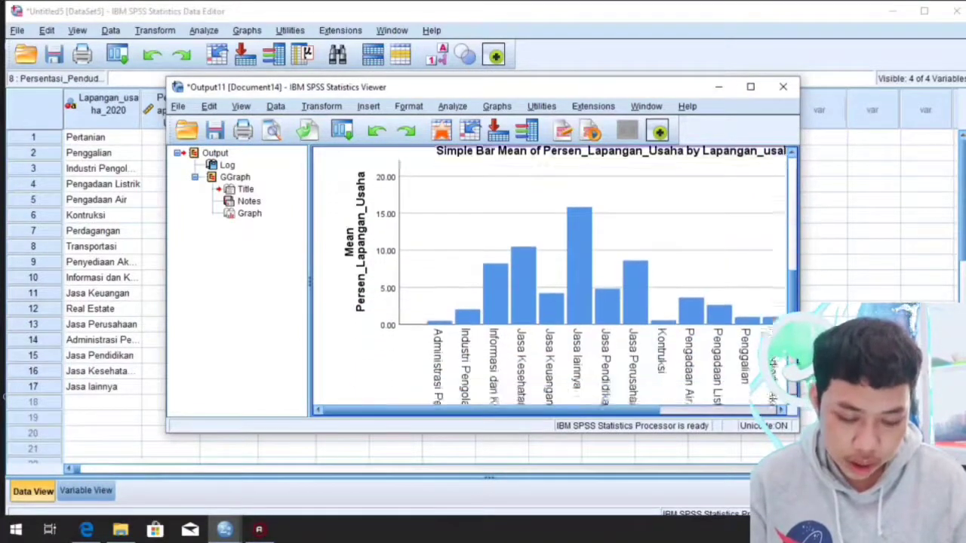
scroll(775, 284, "down", 3)
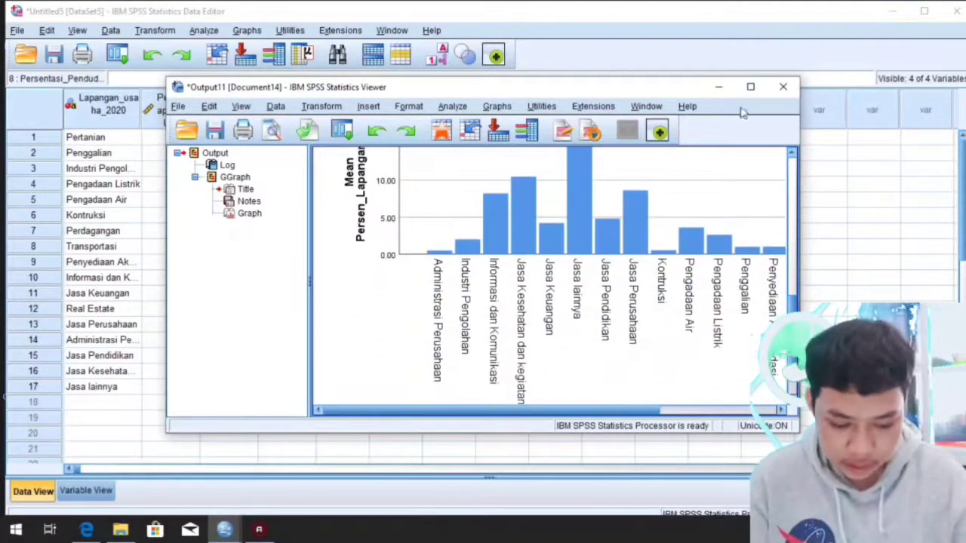
left_click(749, 87)
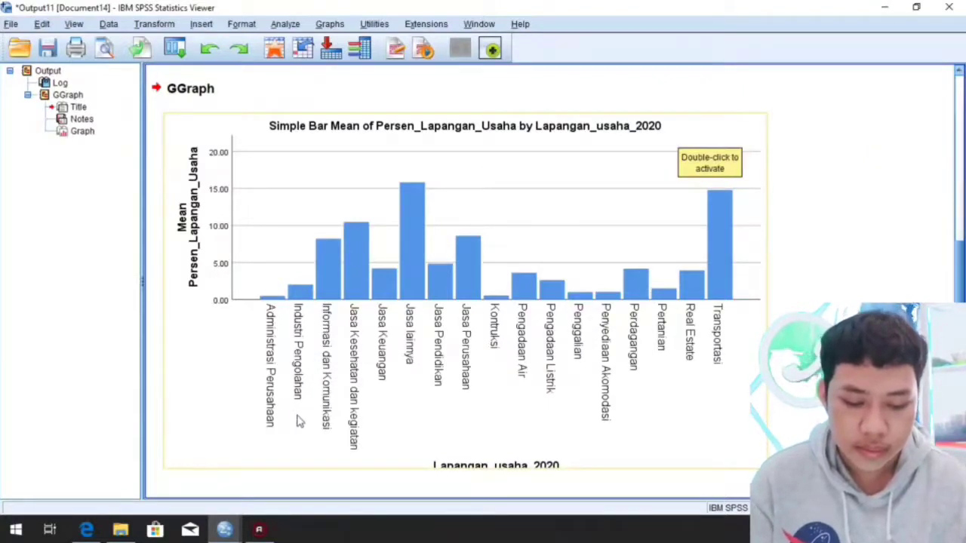
left_click(258, 529)
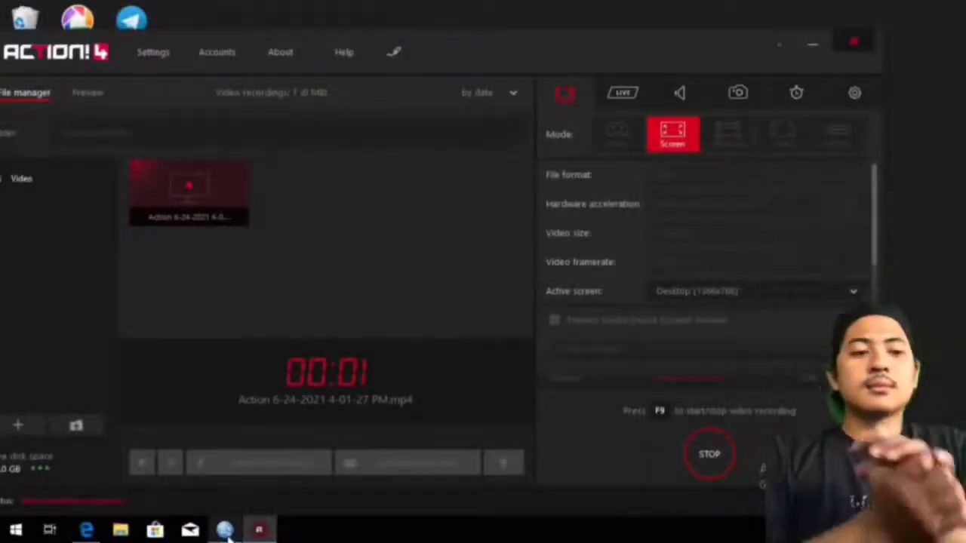
left_click(225, 530)
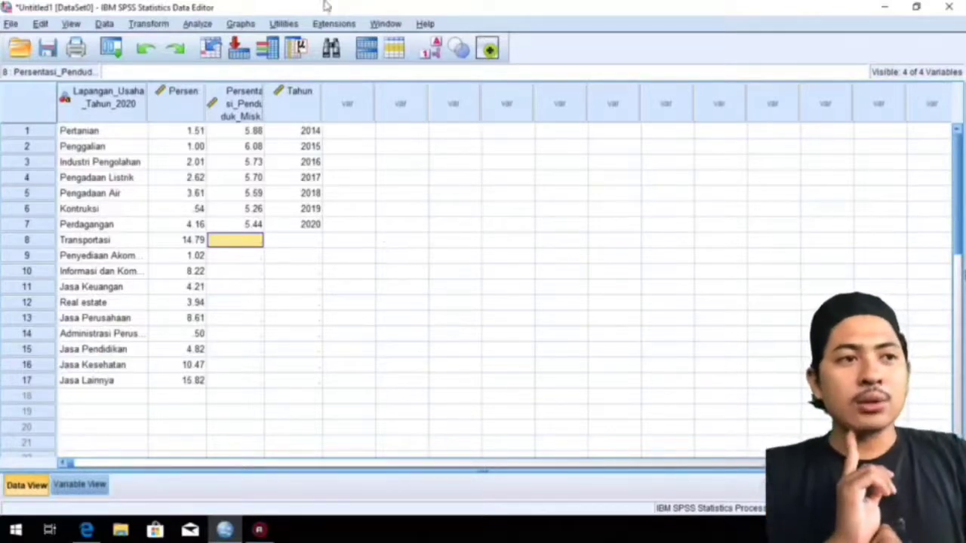
Open a Linear Regression analysis and reset its existing variable assignments
left_click(197, 24)
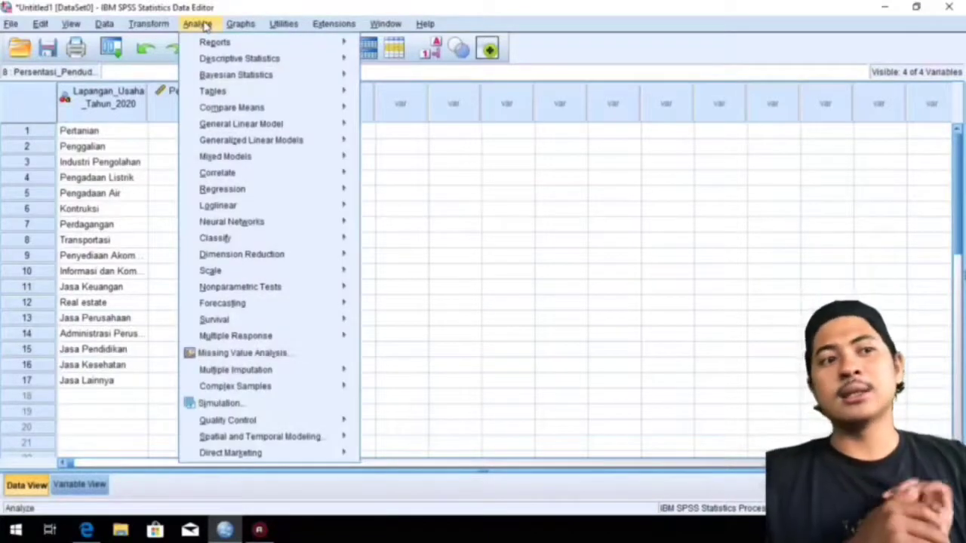
mouse_move(335, 195)
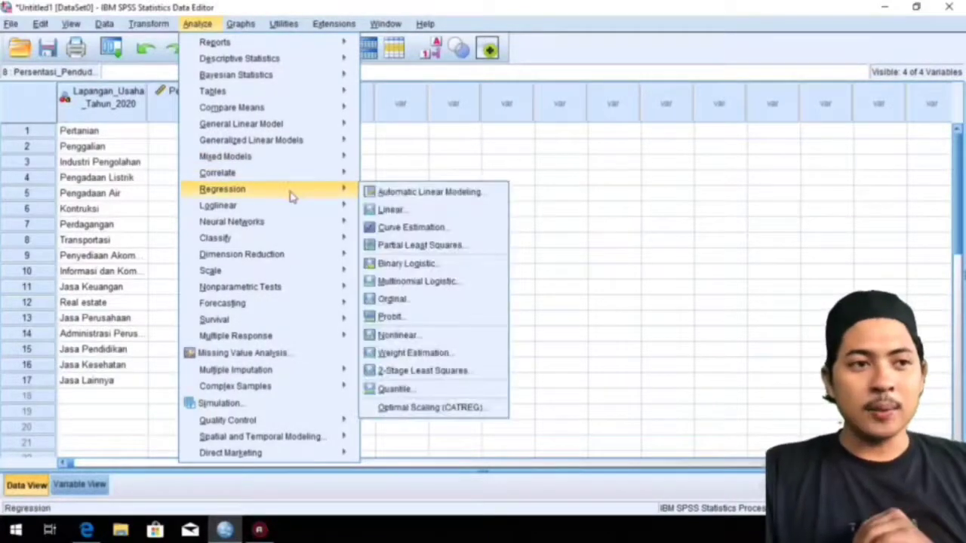
left_click(389, 210)
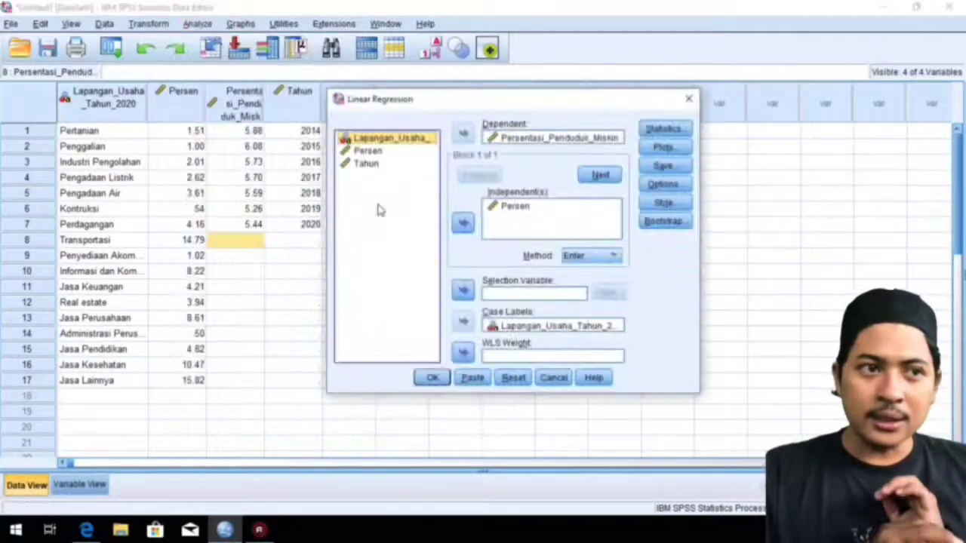
left_click(513, 377)
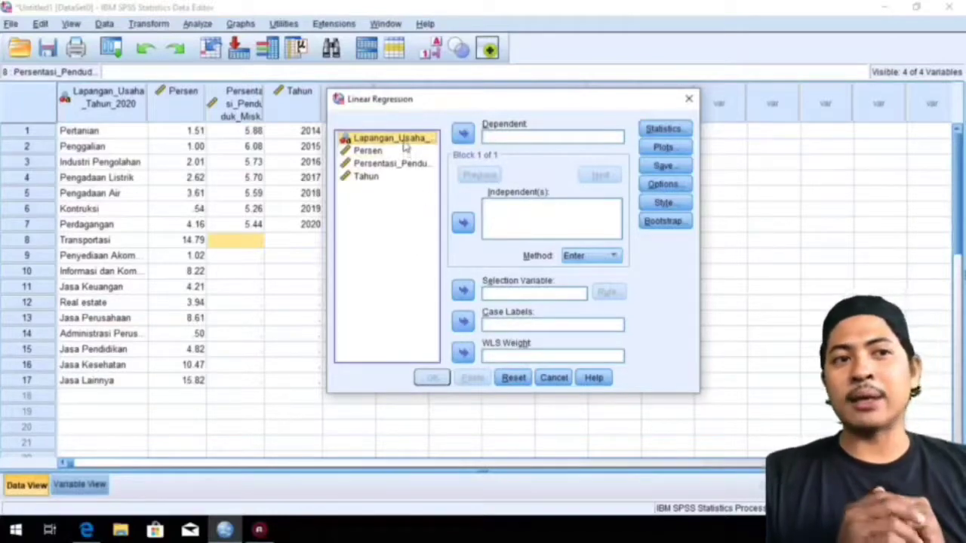
Assign Lapangan_Usaha_Tahun_2020 as case labels, Persentasi_Penduduk_Miskin as dependent and Persen as independent variable, and accept the default regression options
left_click(463, 321)
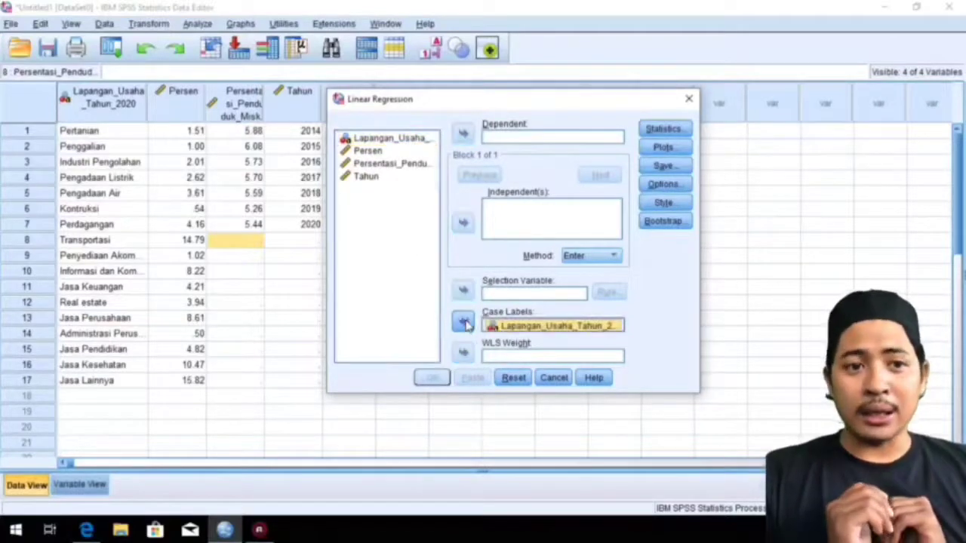
left_click(393, 164)
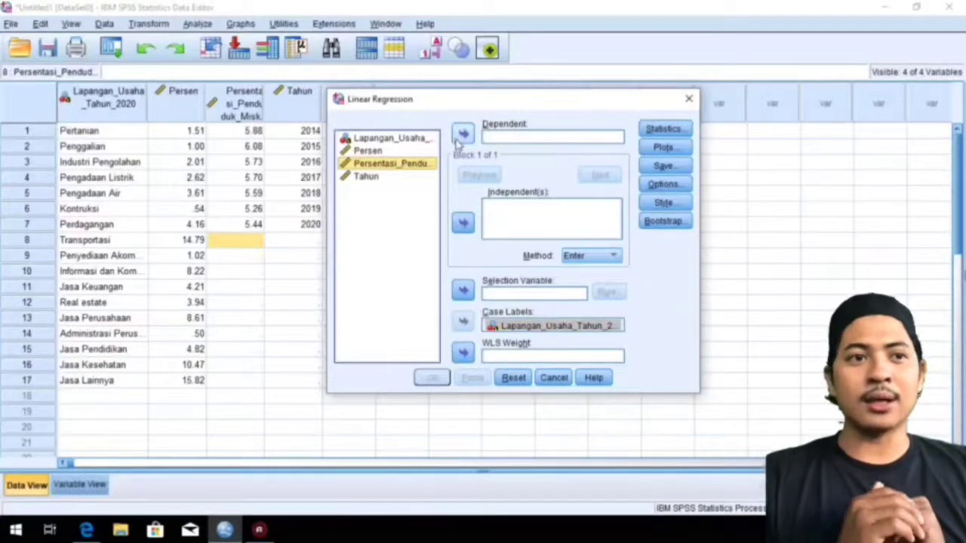
left_click(463, 133)
left_click(382, 151)
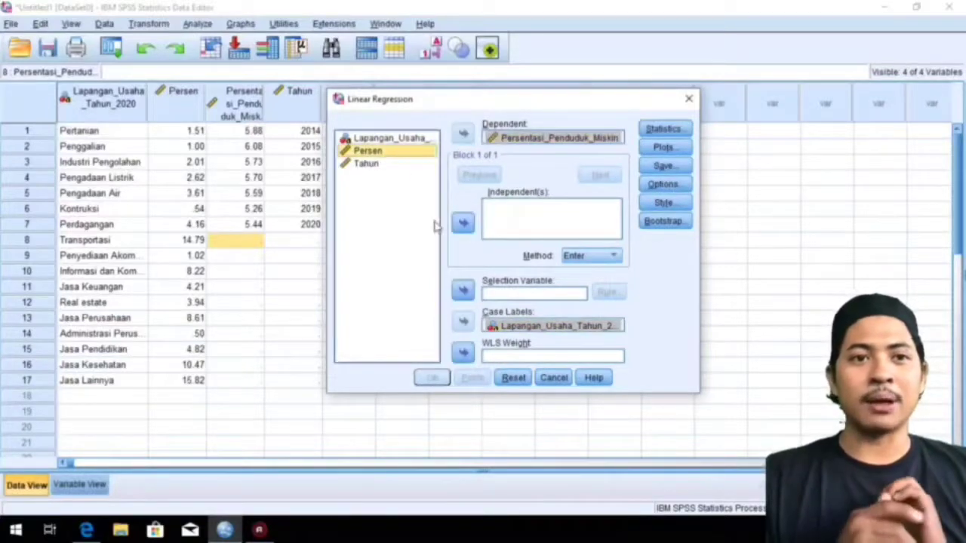
left_click(463, 223)
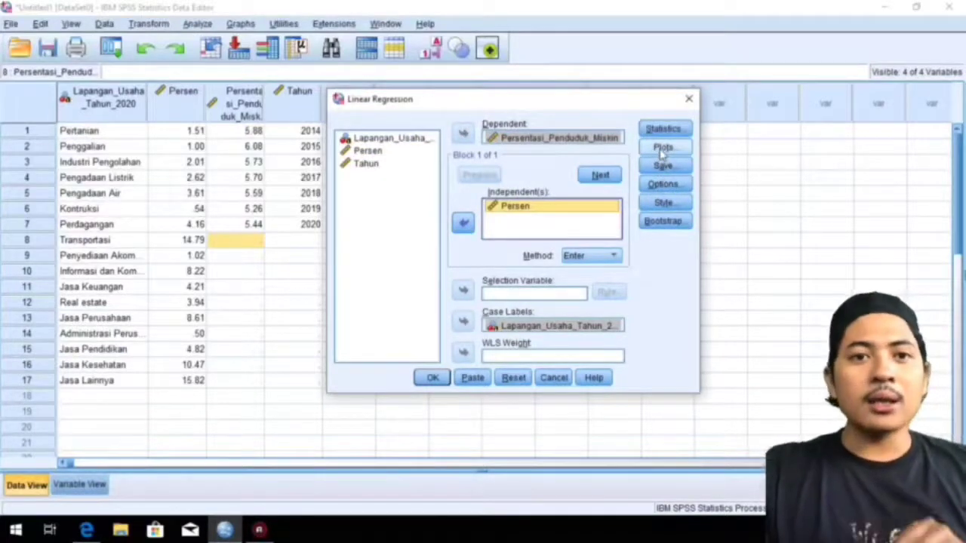
left_click(662, 185)
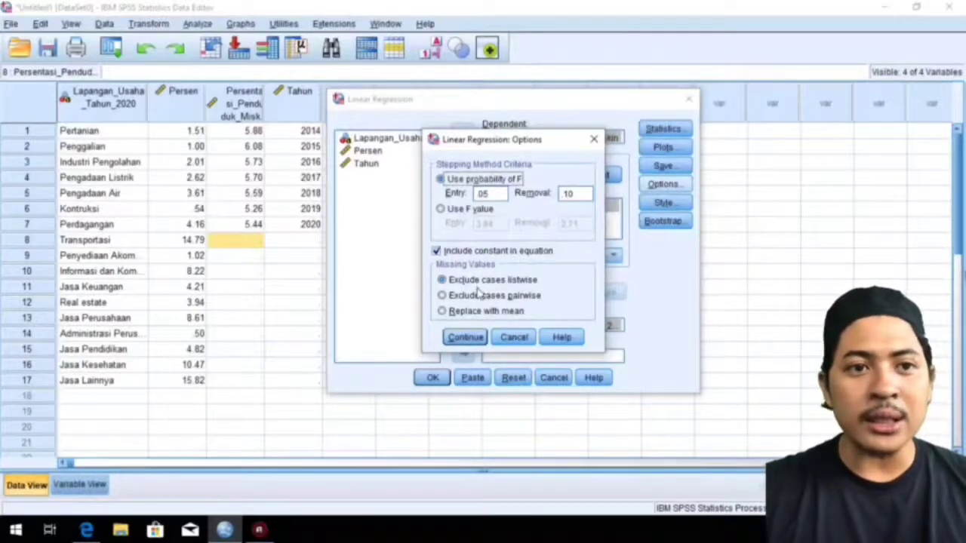
left_click(465, 338)
Define the first regression scatter plot with *SDRESID on the Y axis and *ZPRED on the X axis
left_click(665, 148)
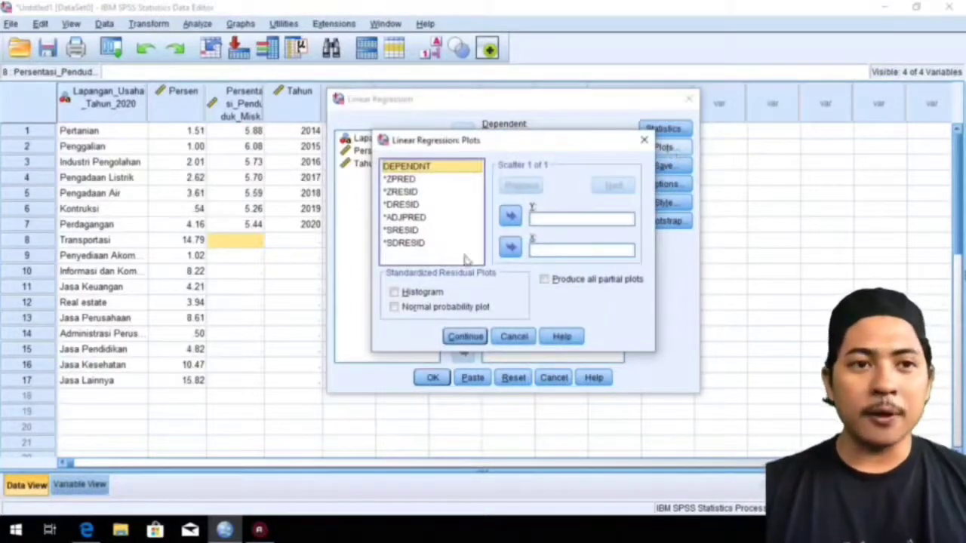
left_click(413, 250)
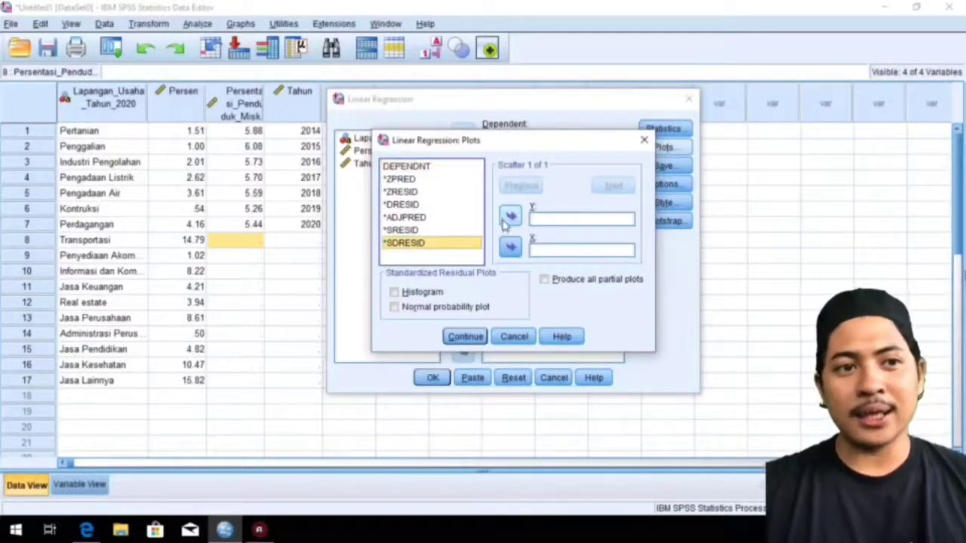
left_click(508, 217)
left_click(401, 182)
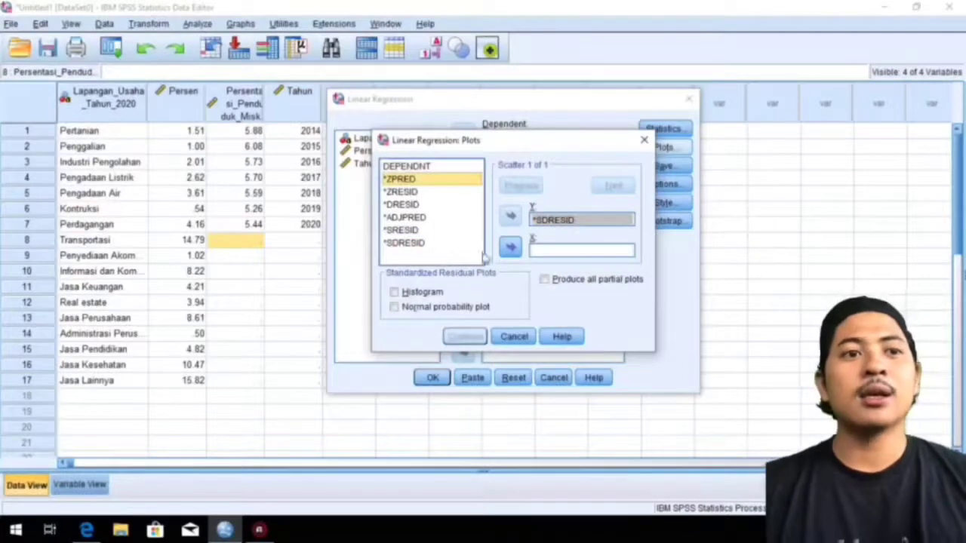
left_click(510, 249)
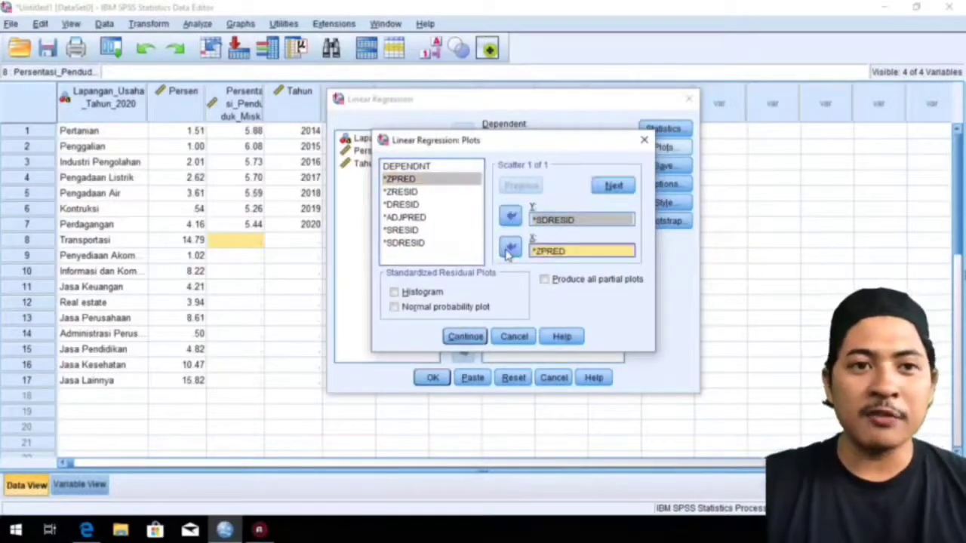
Add a second scatter plot with *ZPRED on Y and DEPENDNT on X, and include the normal probability plot of the residuals
left_click(612, 187)
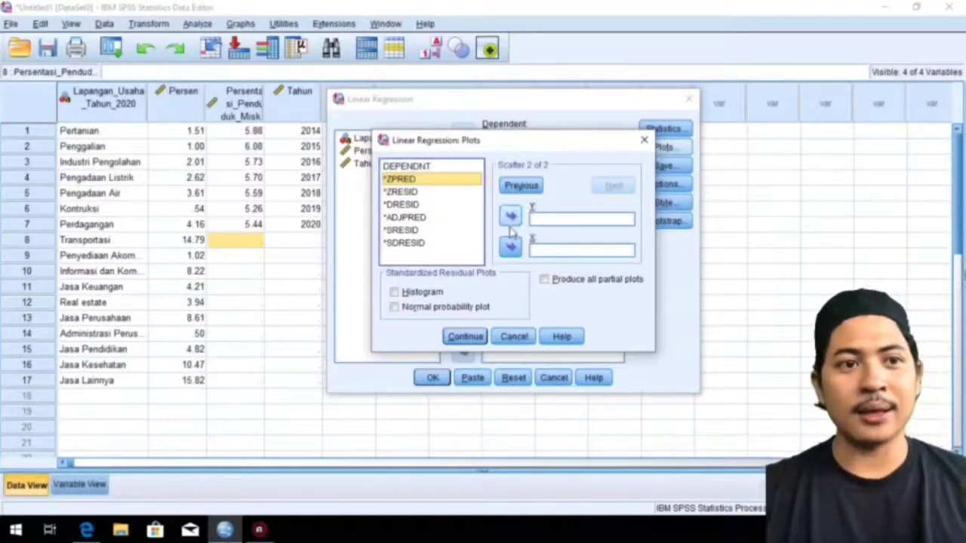
left_click(510, 219)
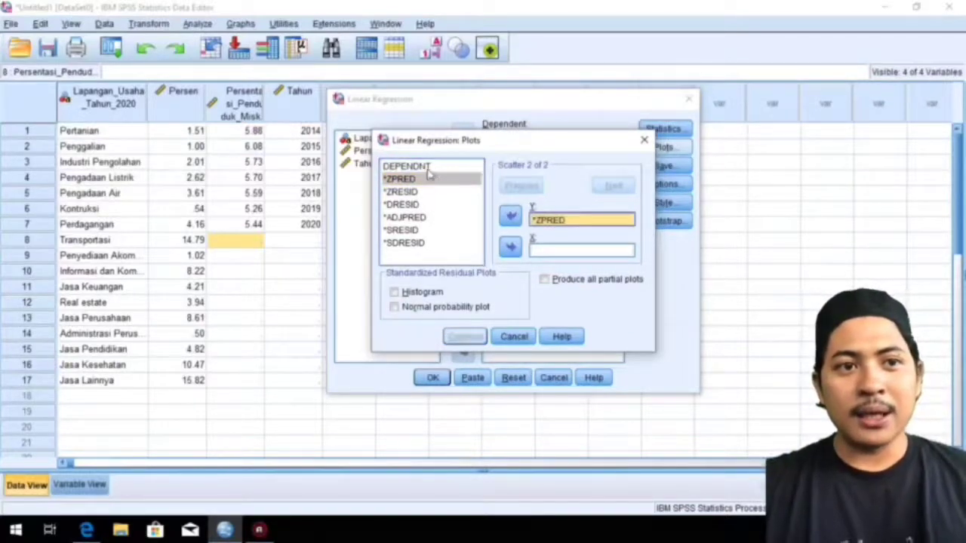
left_click(430, 166)
left_click(511, 247)
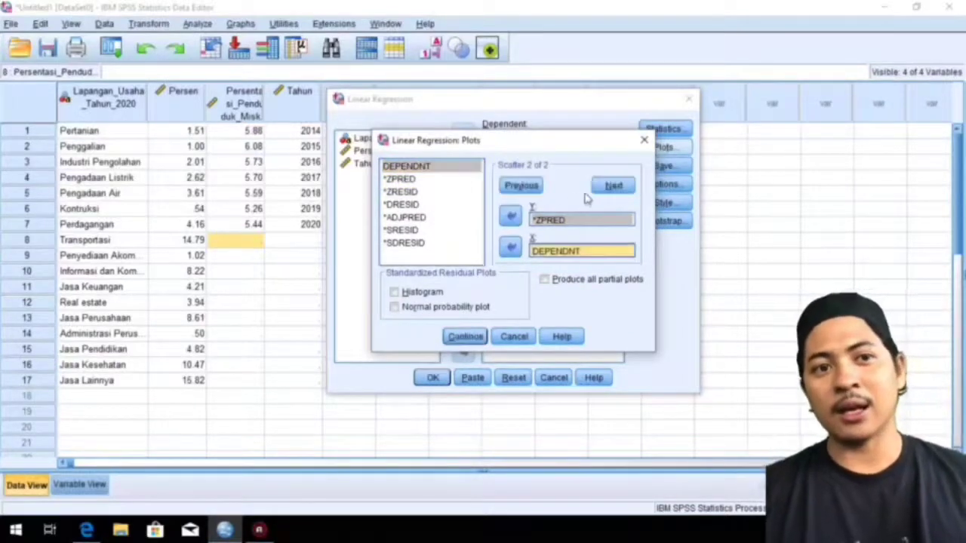
left_click(614, 188)
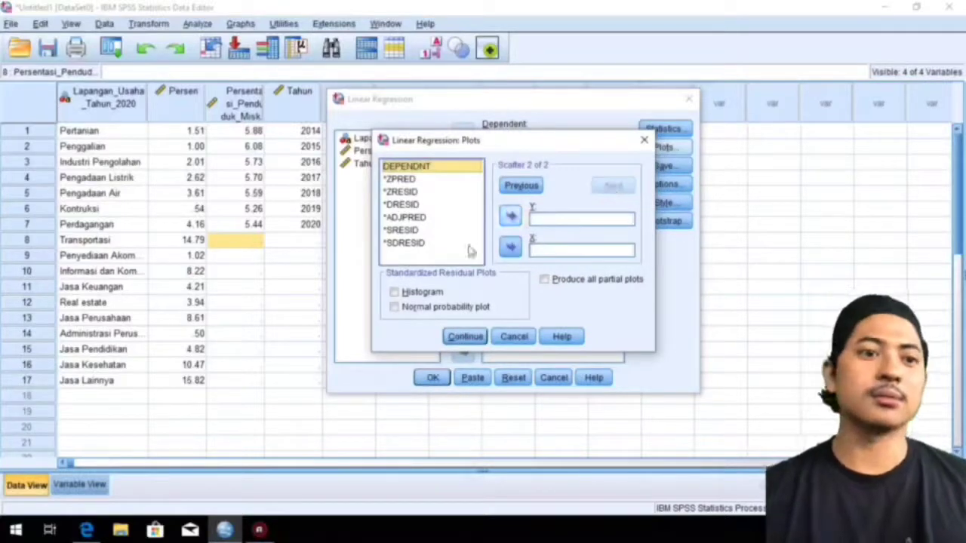
left_click(415, 308)
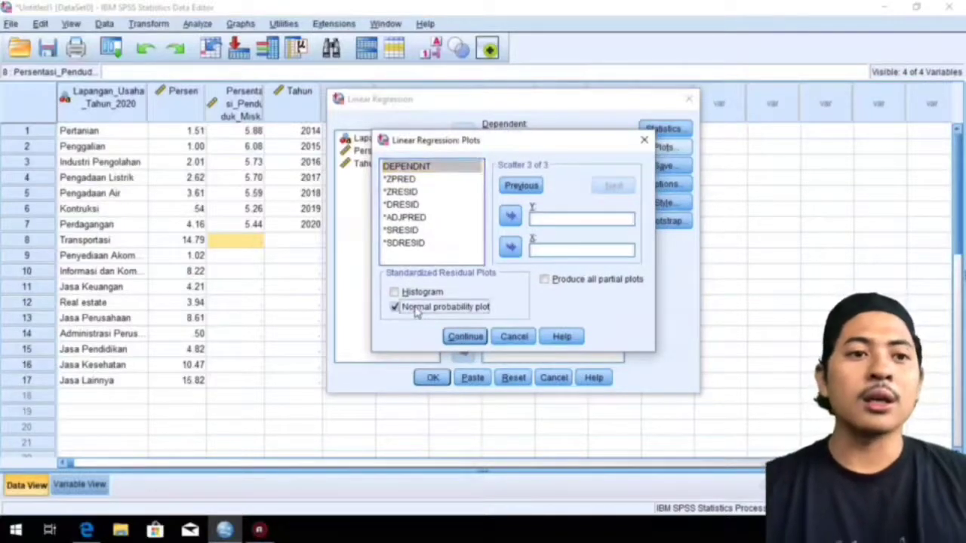
left_click(464, 337)
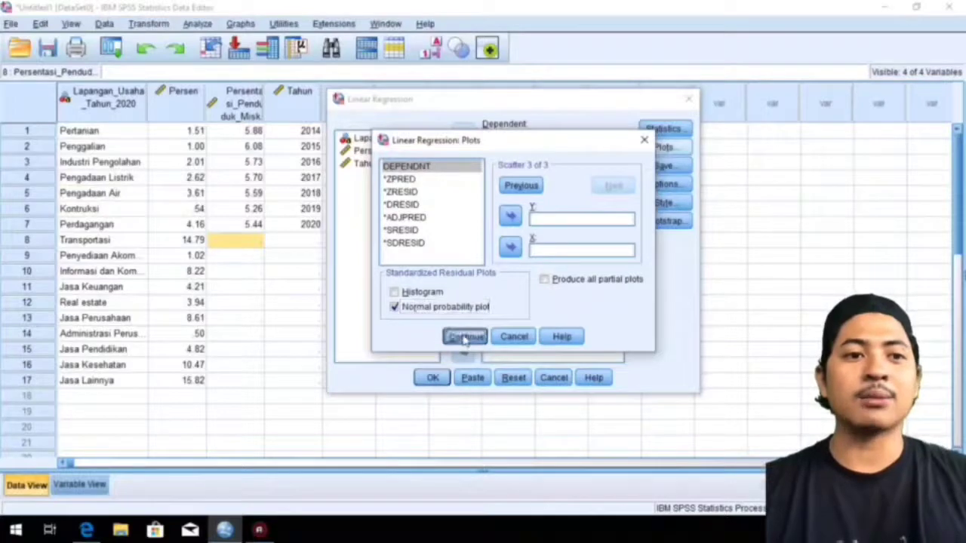
Include Descriptives and Casewise diagnostics for all cases in the regression statistics
left_click(683, 131)
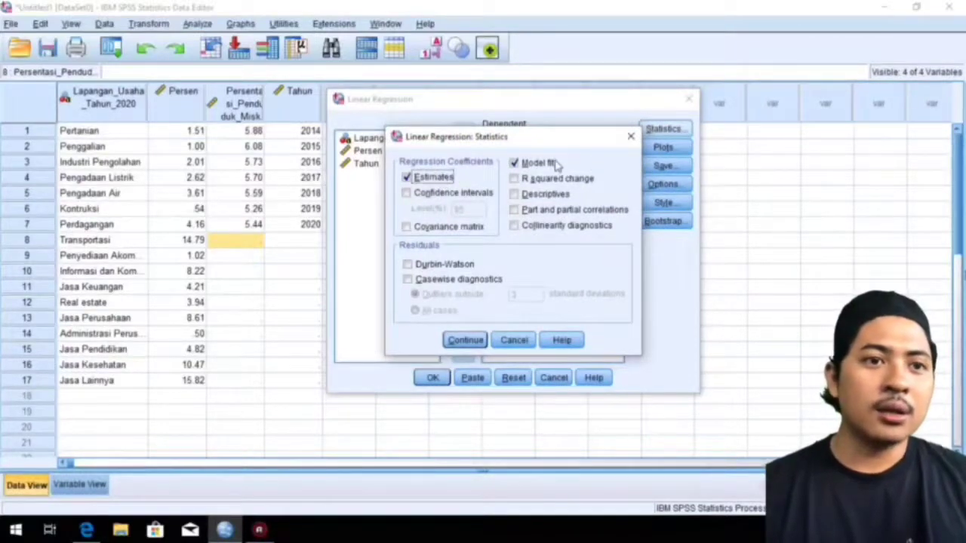
left_click(531, 195)
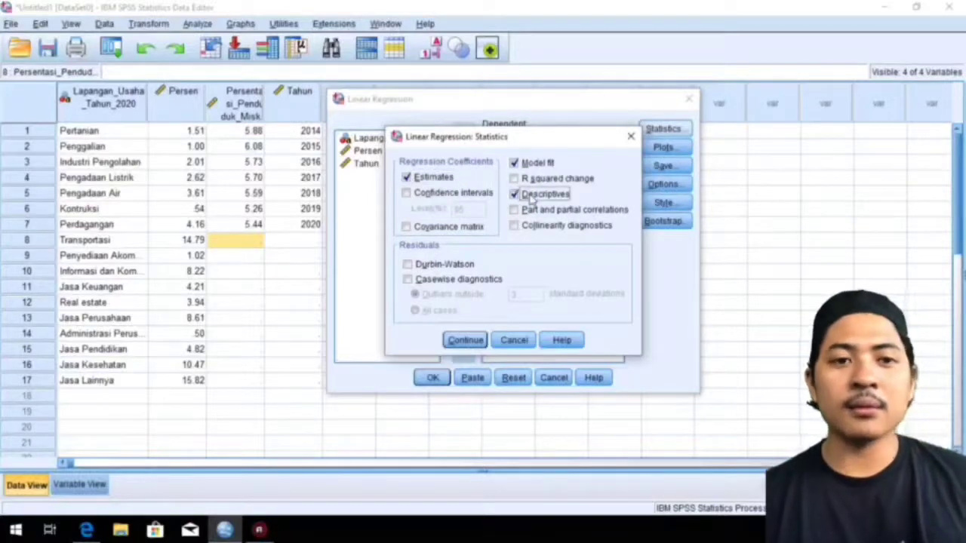
left_click(447, 280)
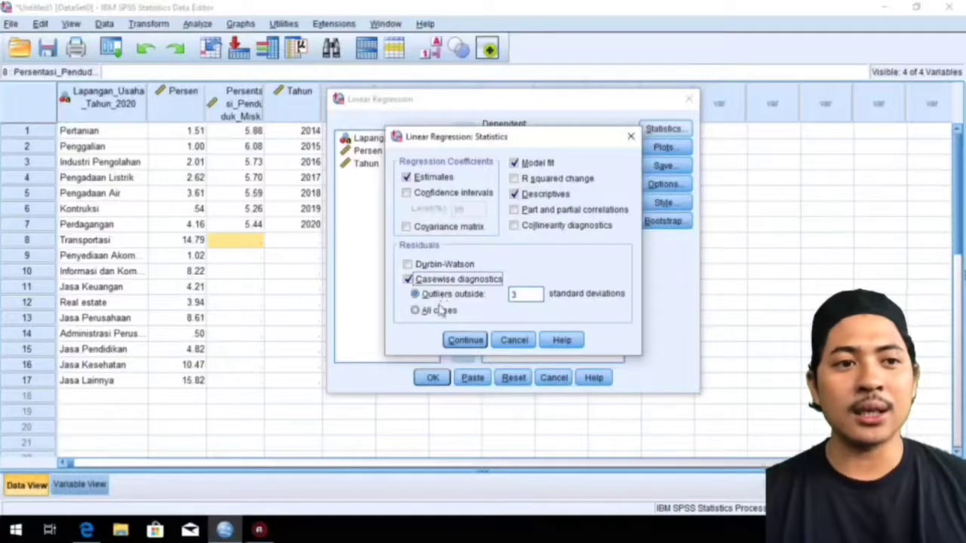
left_click(440, 311)
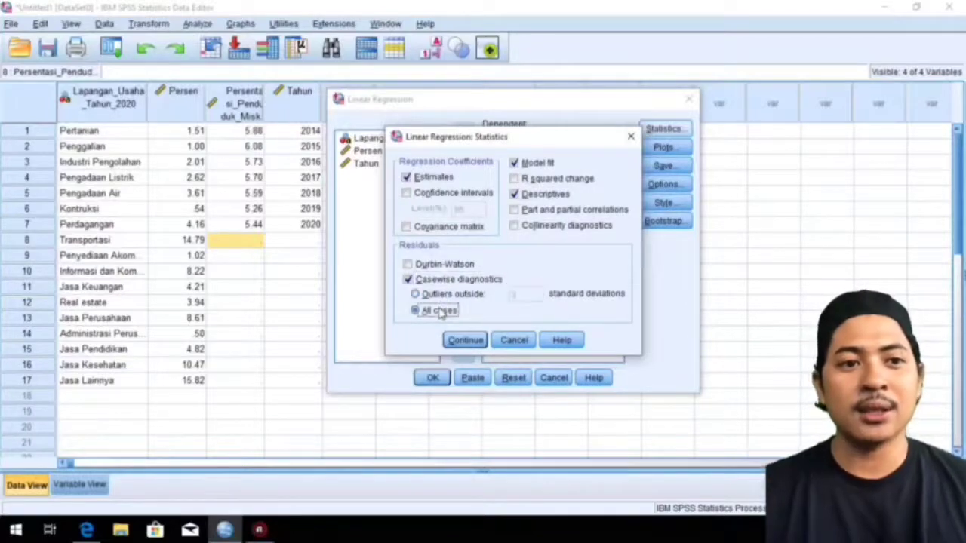
left_click(466, 340)
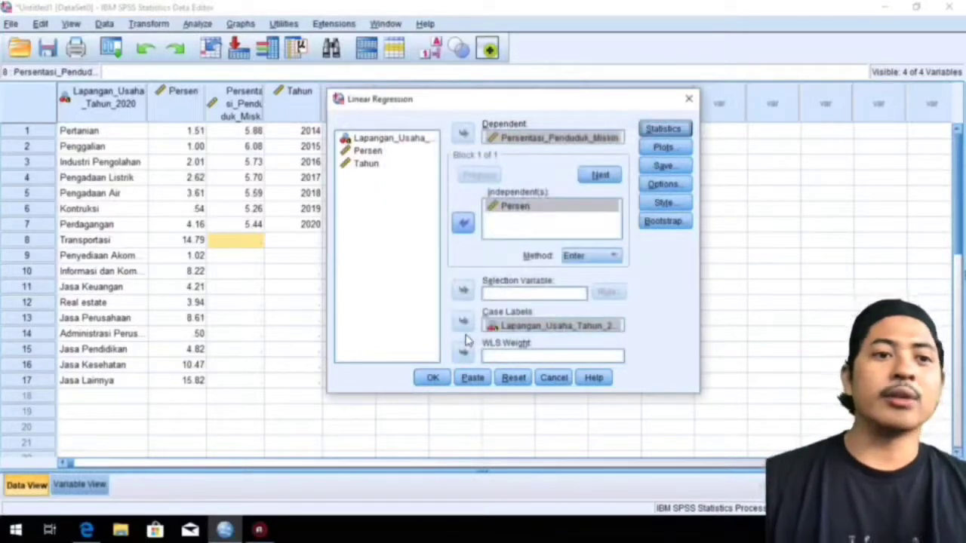
Run the linear regression and look through its output, including the casewise diagnostics and residuals statistics
left_click(432, 377)
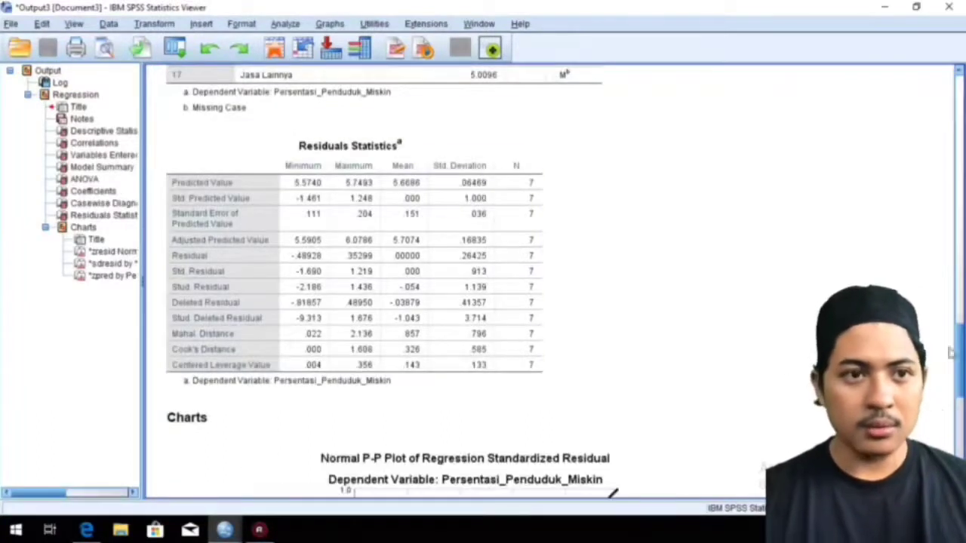
scroll(958, 358, "up", 3)
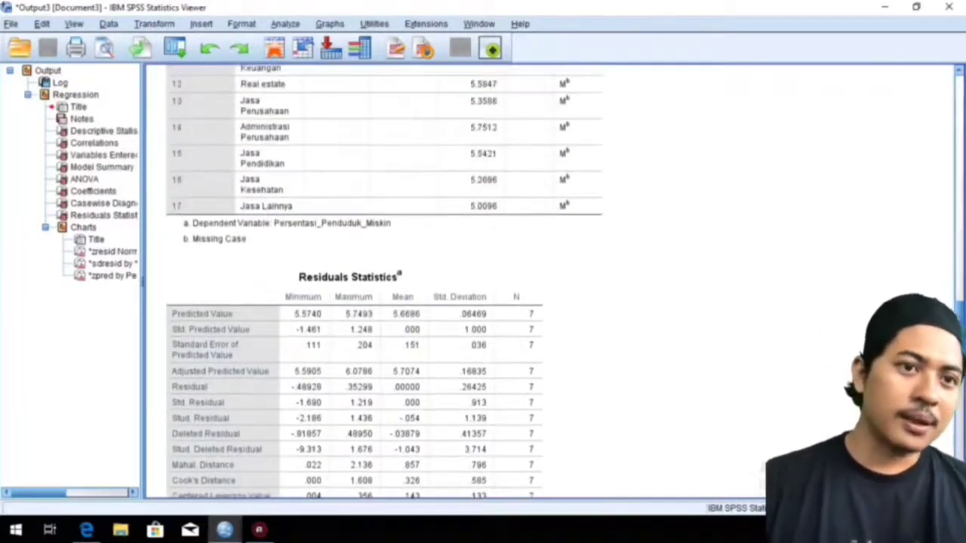
left_click_drag(958, 317, 953, 91)
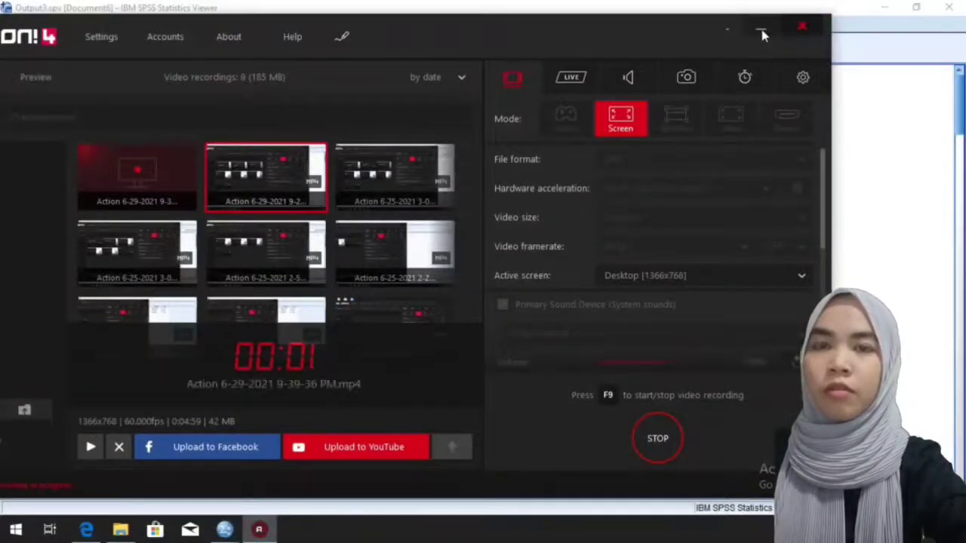
Examine the regression output from the Descriptive Statistics and Correlations tables down to the Model Summary
left_click(760, 30)
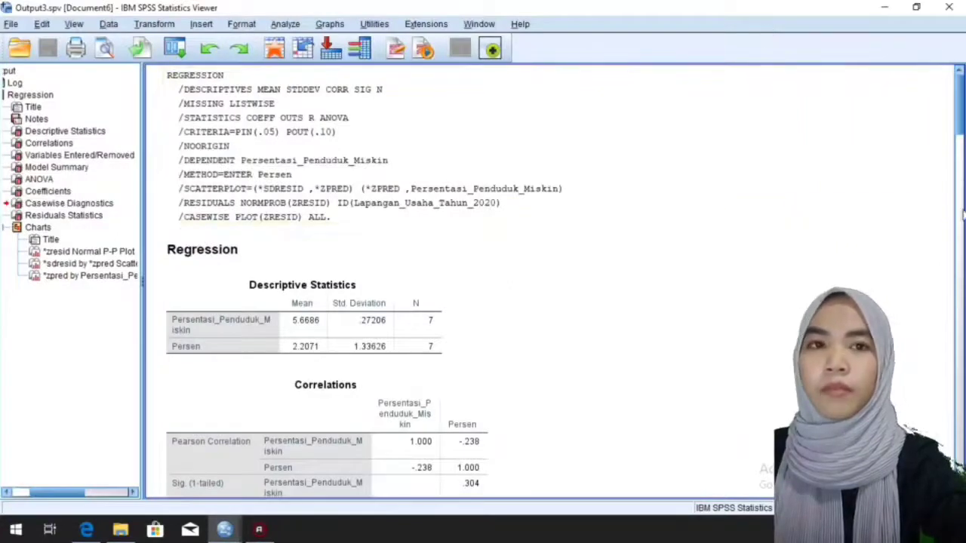
left_click_drag(962, 129, 961, 154)
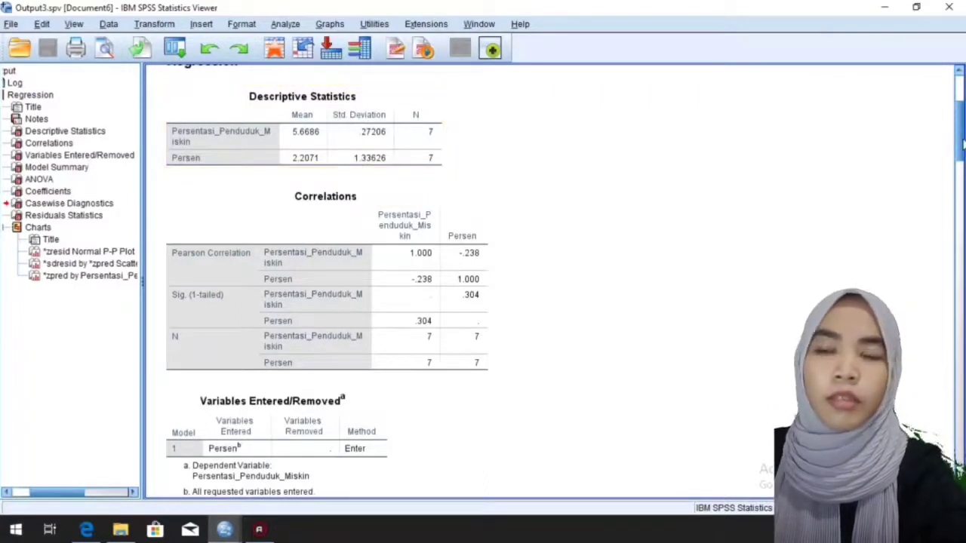
left_click_drag(956, 141, 963, 154)
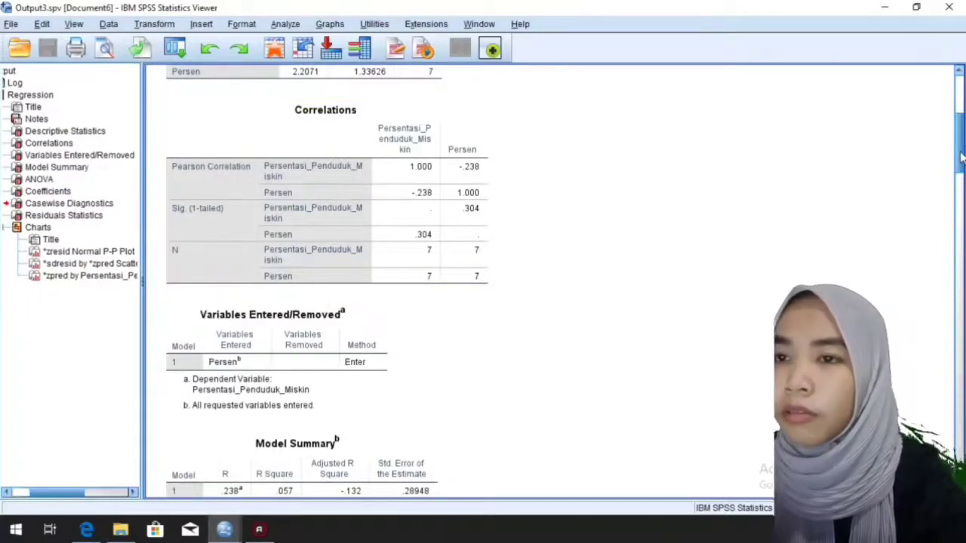
Examine the Variables Entered/Removed, Model Summary and ANOVA tables of the regression output
scroll(963, 156, "down", 1)
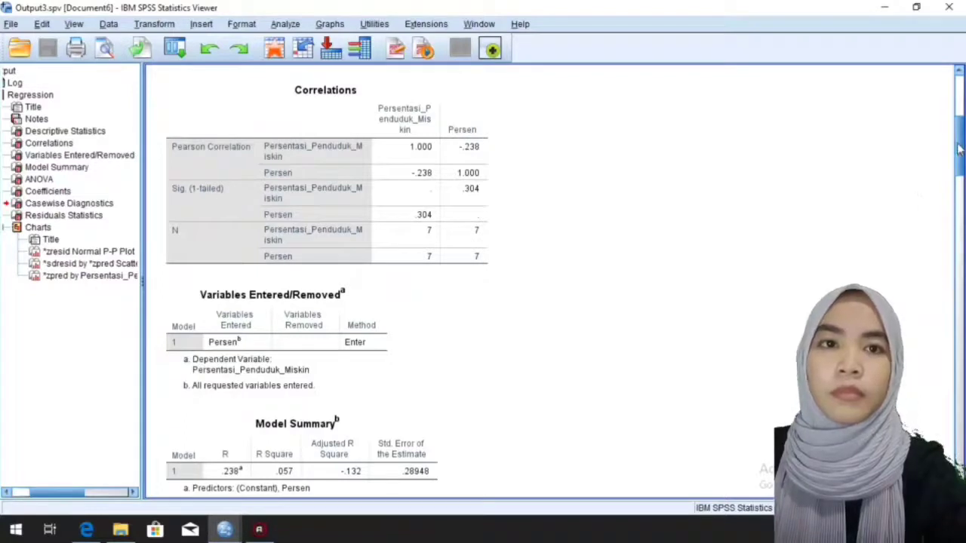
scroll(959, 148, "down", 5)
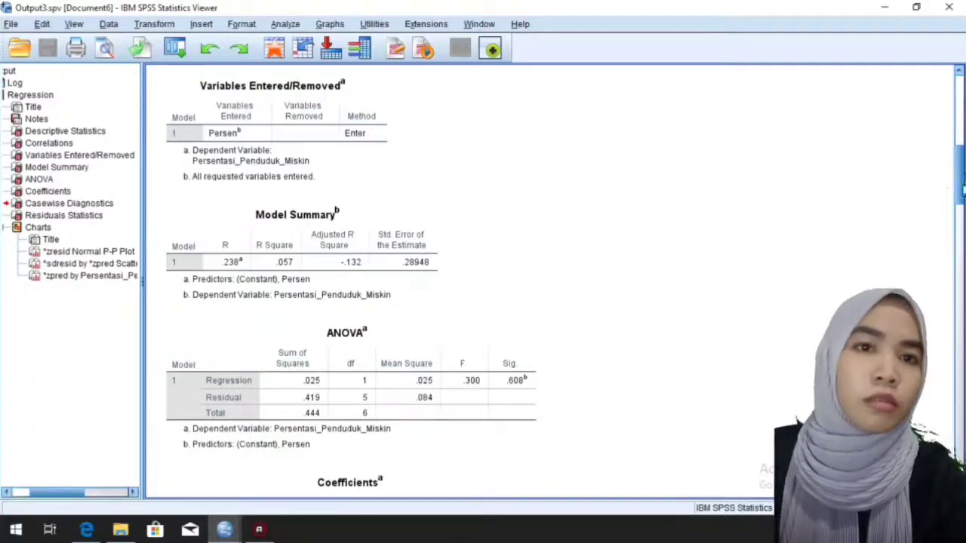
scroll(962, 194, "down", 3)
left_click_drag(962, 191, 961, 194)
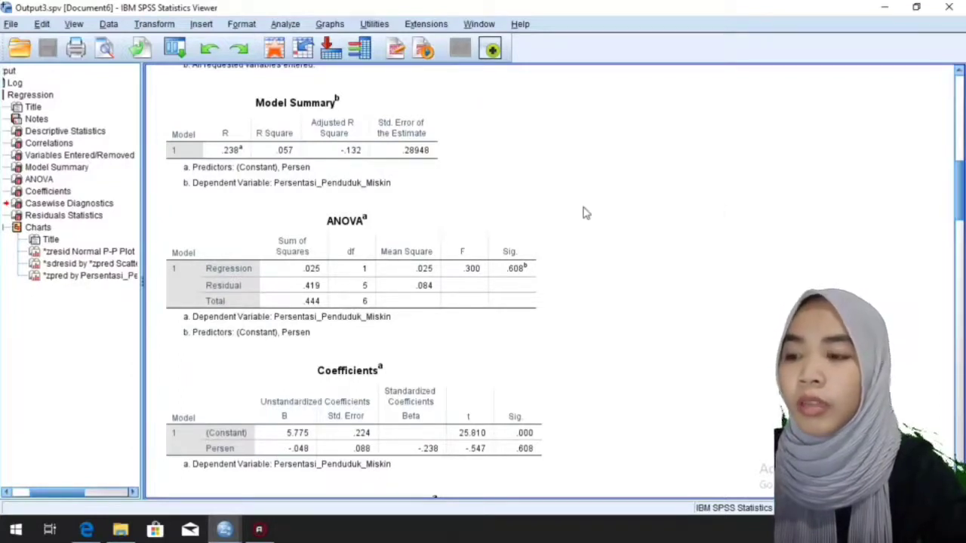
left_click(463, 249)
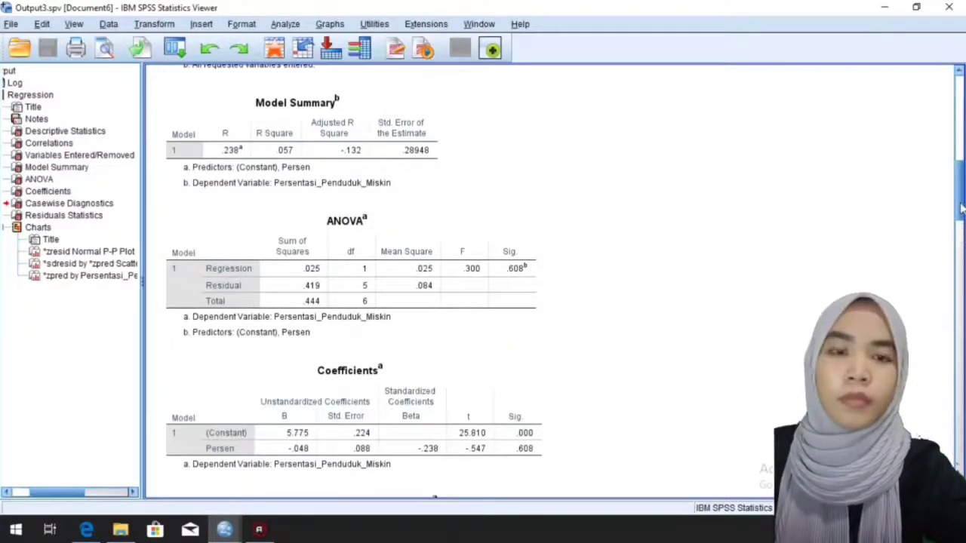
Review the Coefficients table for the constant and Persen, along with the start of the Casewise Diagnostics table
scroll(962, 219, "down", 3)
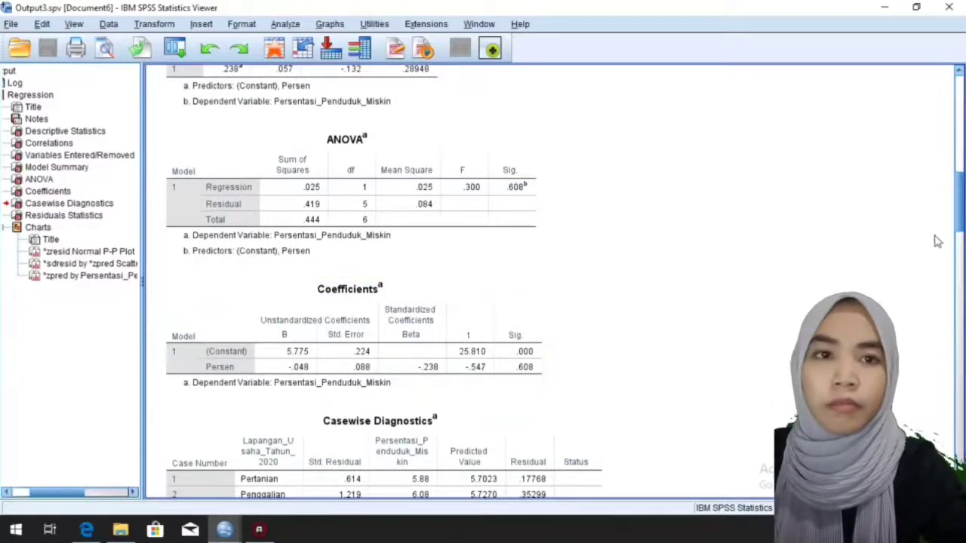
scroll(961, 219, "down", 5)
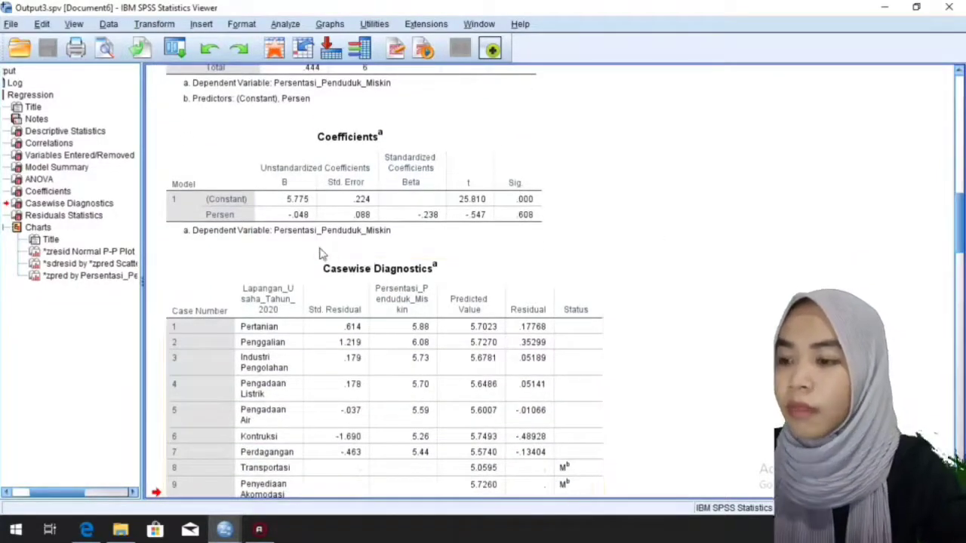
left_click(285, 268)
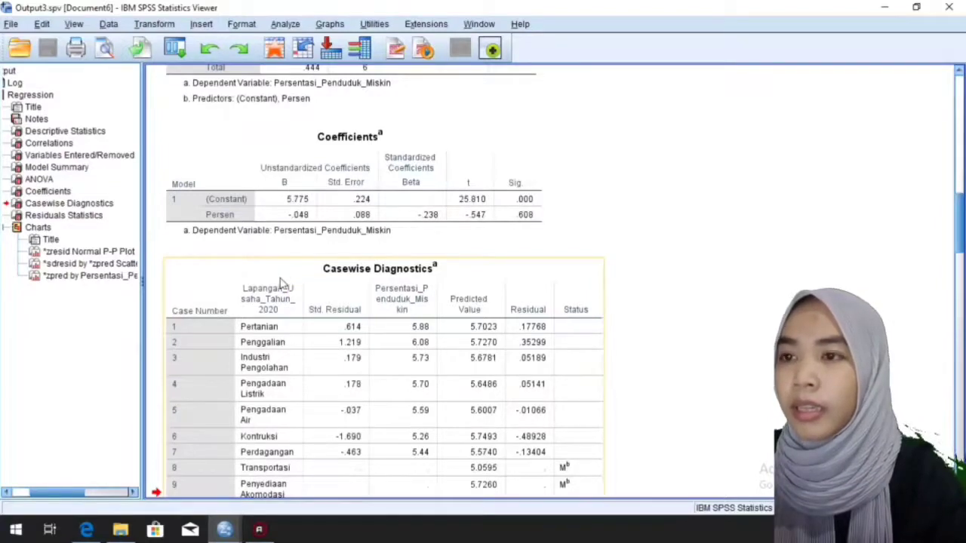
left_click(302, 258)
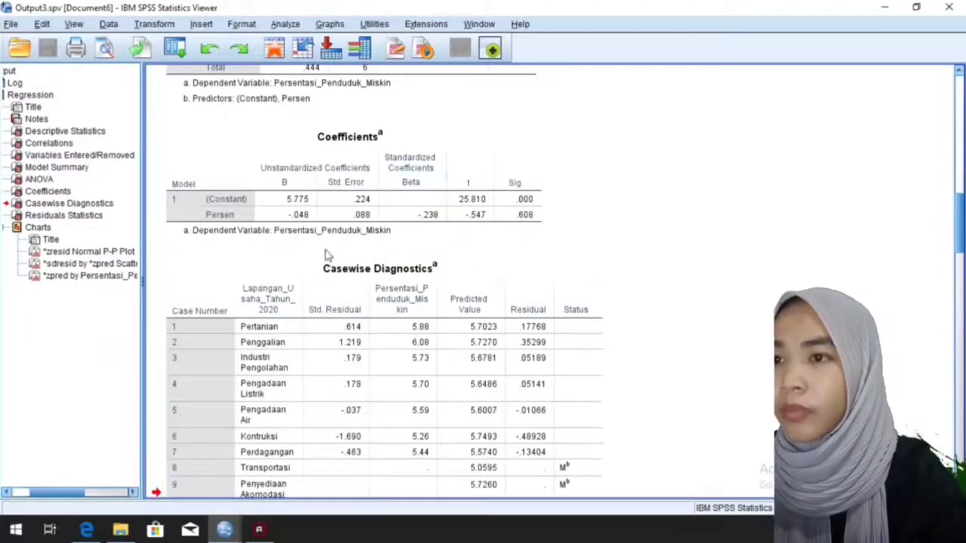
left_click(308, 214)
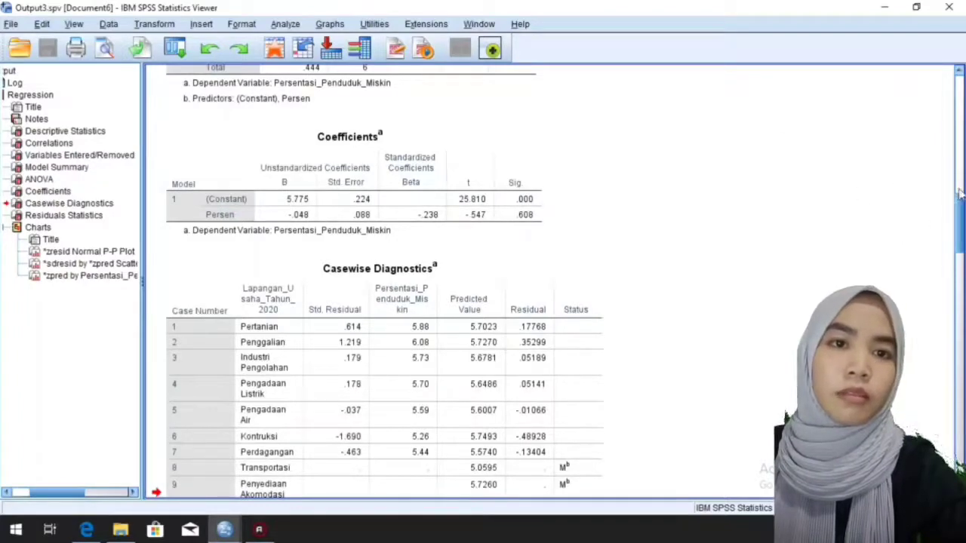
mouse_move(961, 205)
left_mouse_down()
mouse_move(958, 281)
mouse_move(958, 212)
left_mouse_up()
left_click(542, 208)
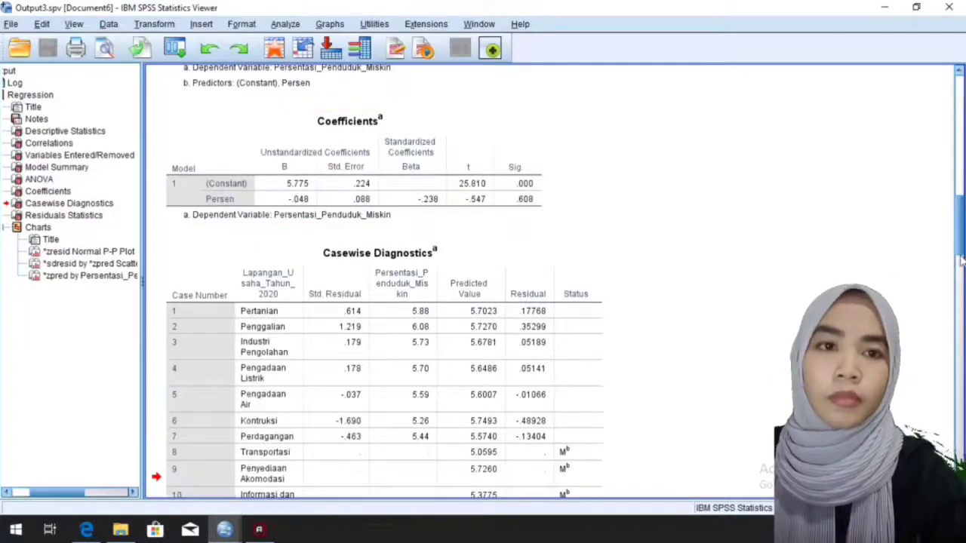
Inspect the Normal P-P plot of the standardized residuals and the scatterplot of studentized deleted residuals in the regression charts
left_click_drag(960, 243, 961, 378)
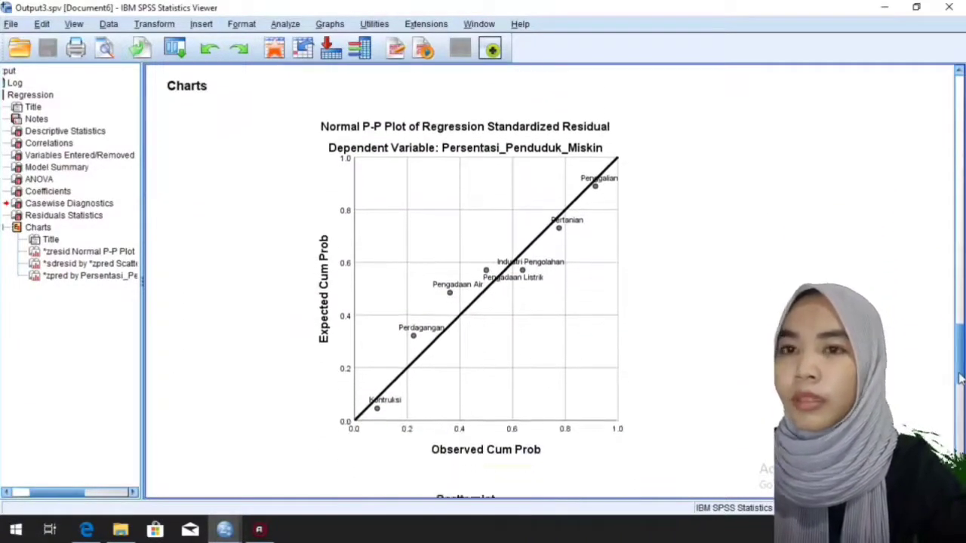
left_click(561, 427)
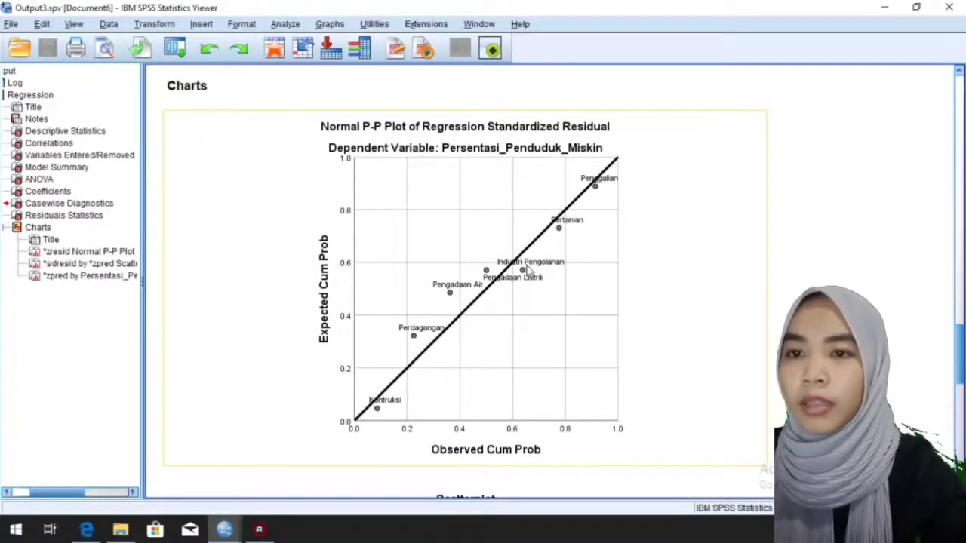
left_click(663, 104)
left_click(640, 132)
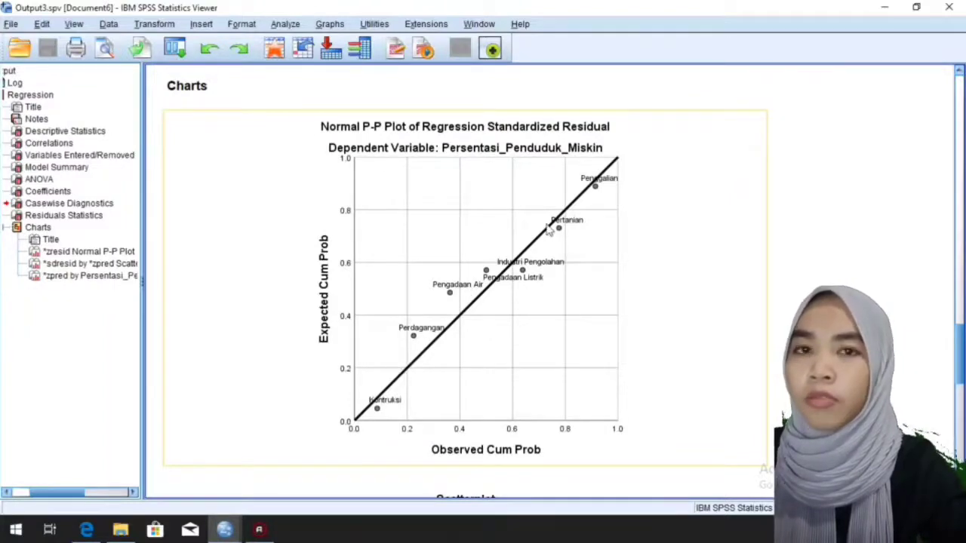
left_click_drag(961, 373, 963, 415)
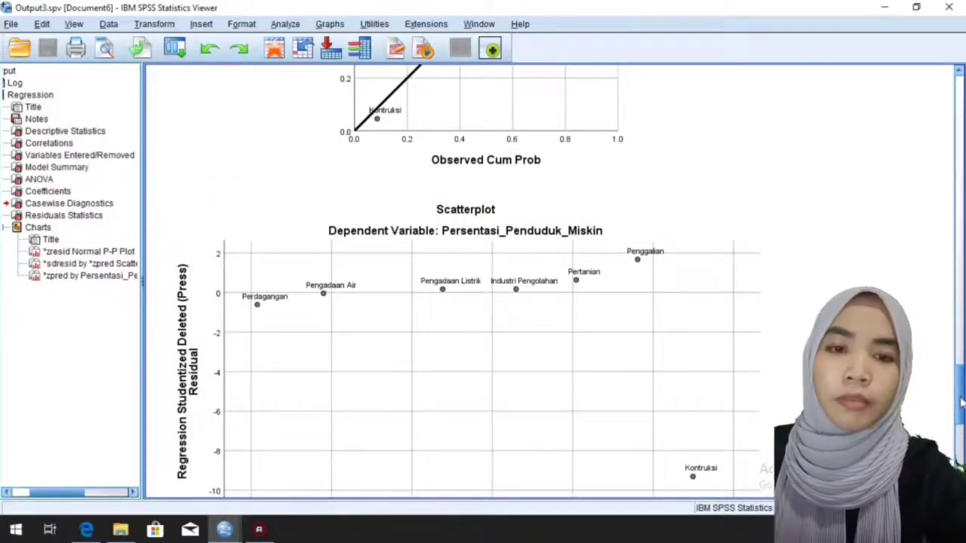
mouse_move(961, 404)
left_mouse_down()
mouse_move(961, 459)
mouse_move(961, 400)
left_mouse_up()
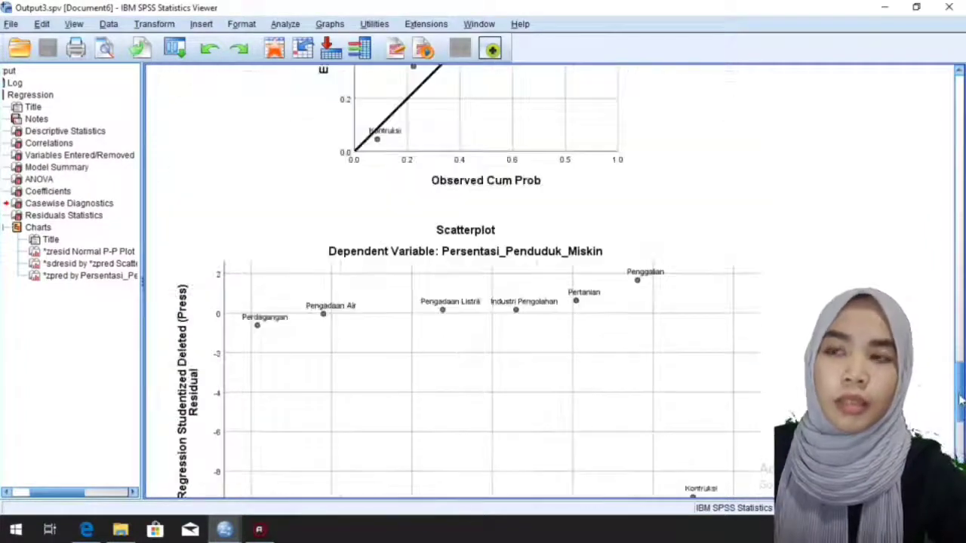